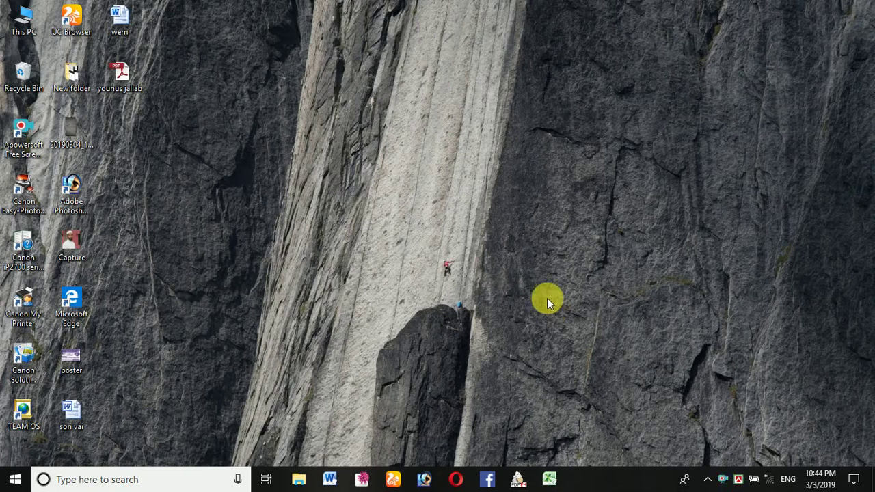
# Refresh the desktop twice and glance at the available input languages
pyautogui.rightClick(417, 149)
pyautogui.click(441, 183)
pyautogui.rightClick(440, 184)
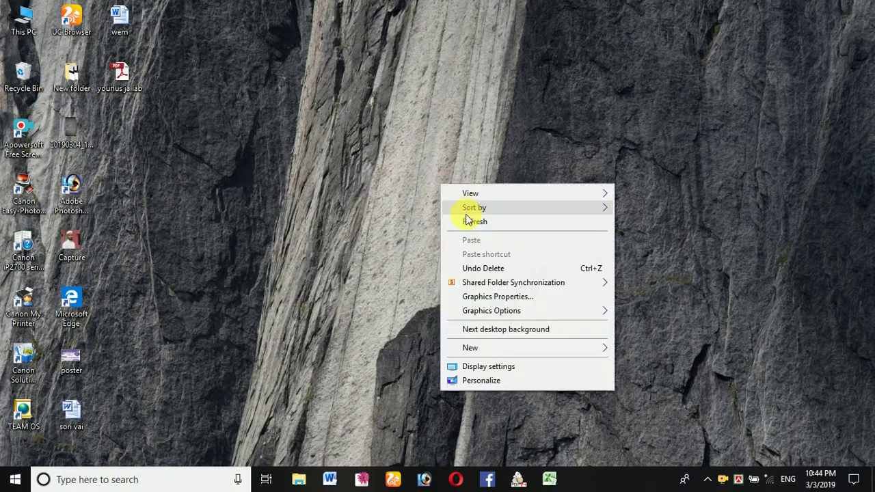
pyautogui.click(467, 217)
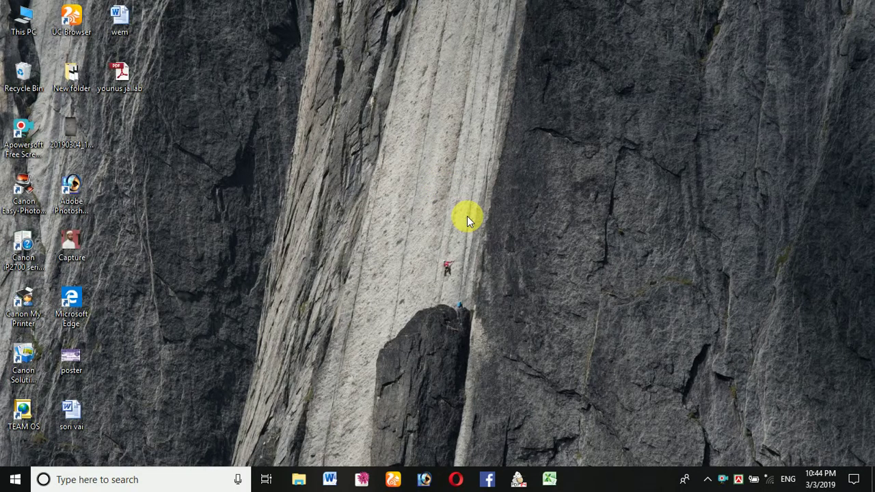
pyautogui.click(789, 481)
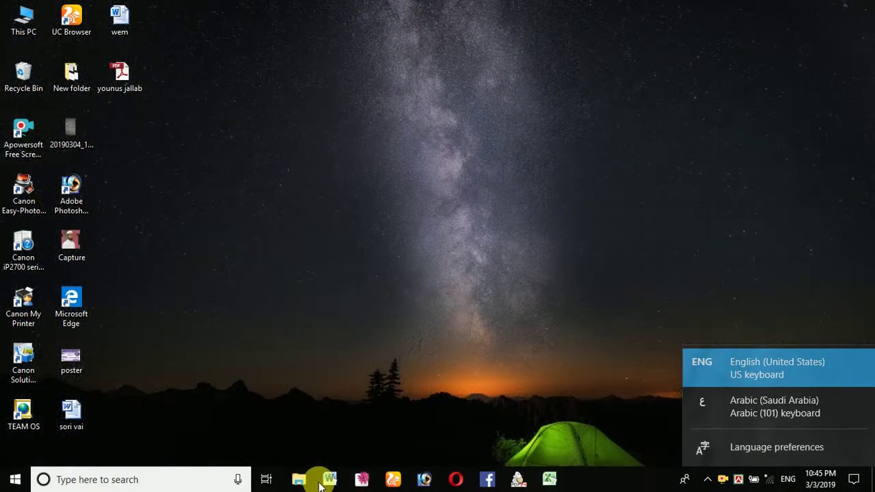
pyautogui.click(321, 482)
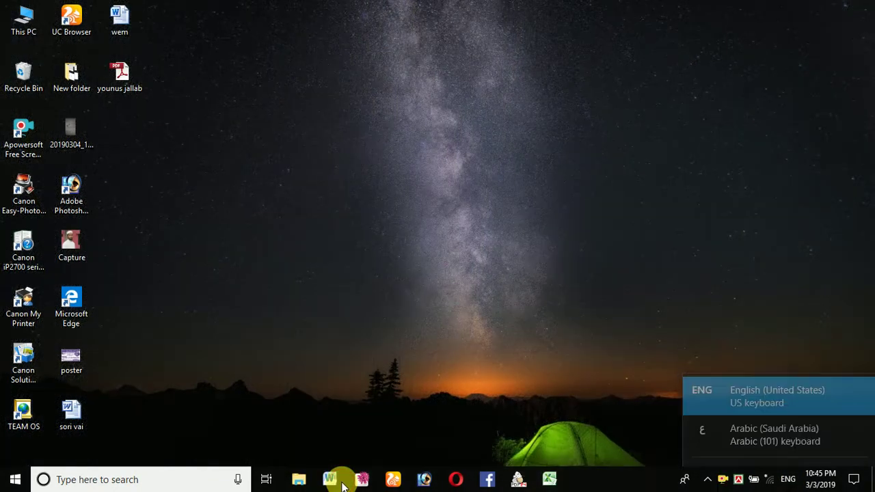
# Launch Word 2010, dismiss the activation notice, and type then delete test letters 'lkj;jkjlkjjj'
pyautogui.click(330, 479)
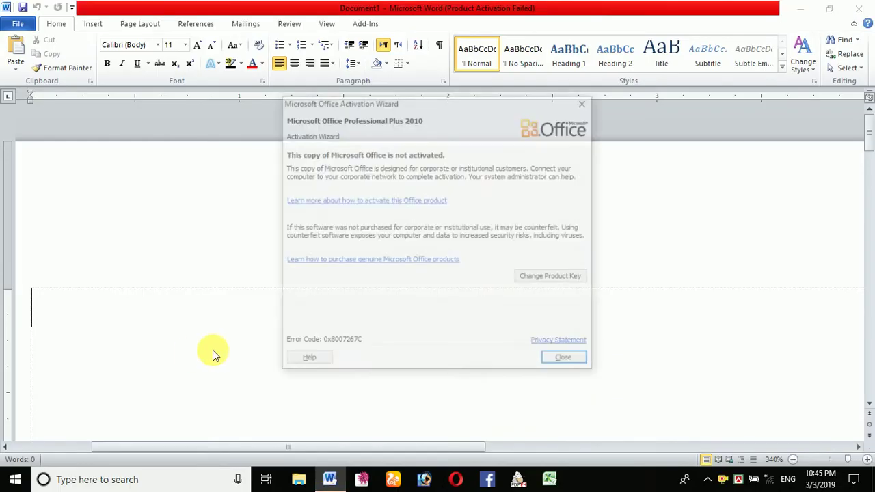
pyautogui.click(570, 360)
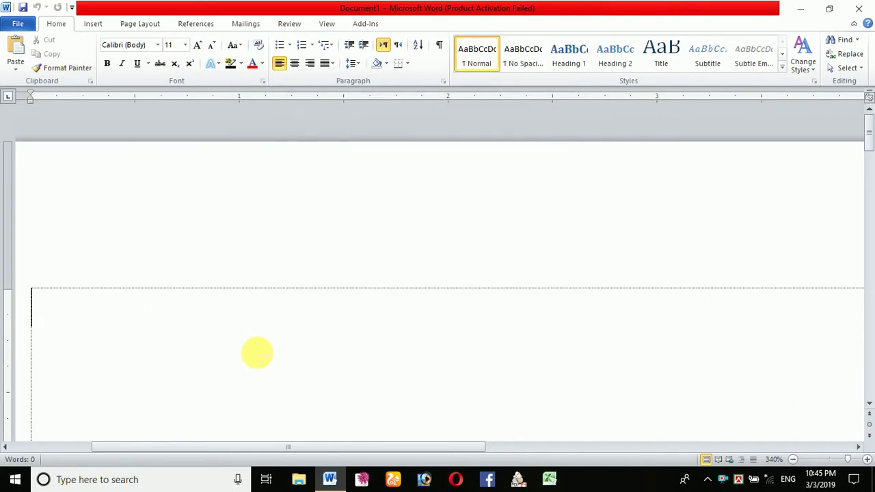
pyautogui.write('lkj;jkjlkjjj')
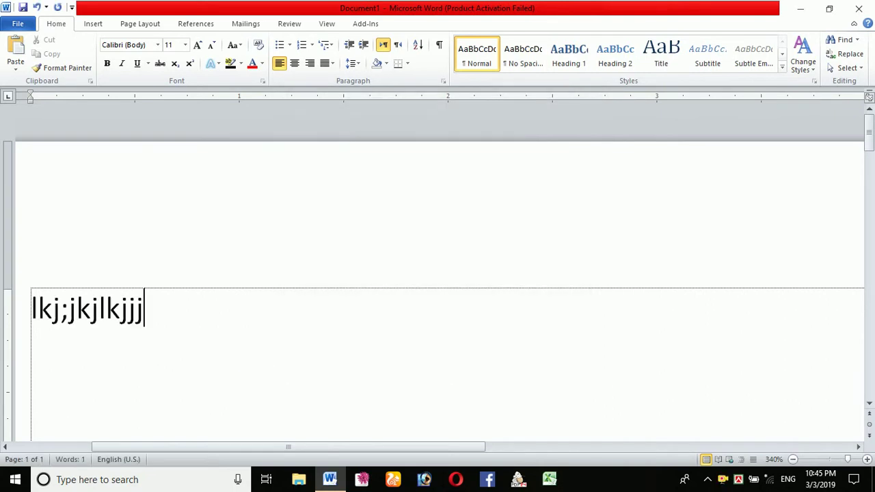
pyautogui.press('BackSpace')
pyautogui.press('BackSpace')
pyautogui.press('BackSpace')
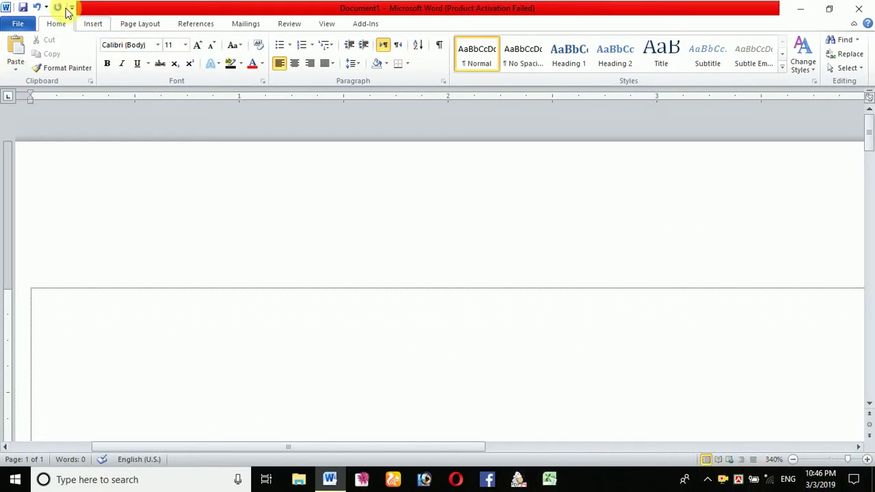
# Switch input to Arabic (Saudi Arabia), type a test line of Arabic letters, then minimize Word
pyautogui.click(783, 479)
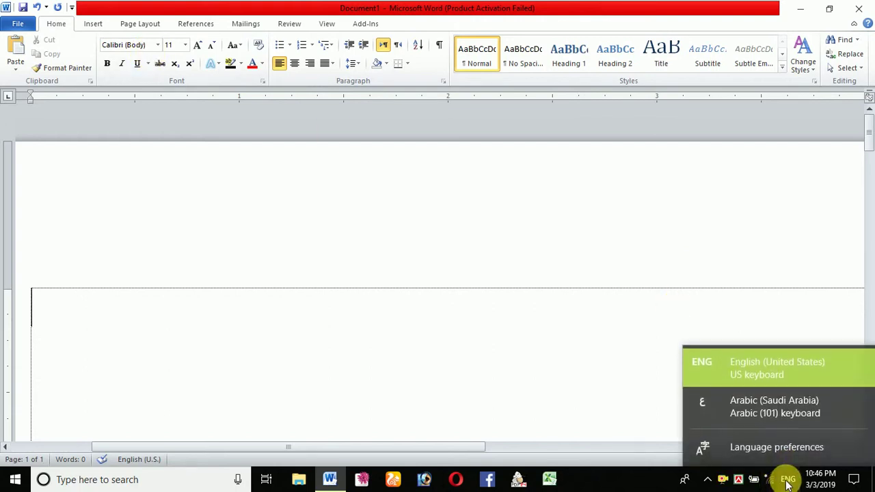
pyautogui.click(793, 410)
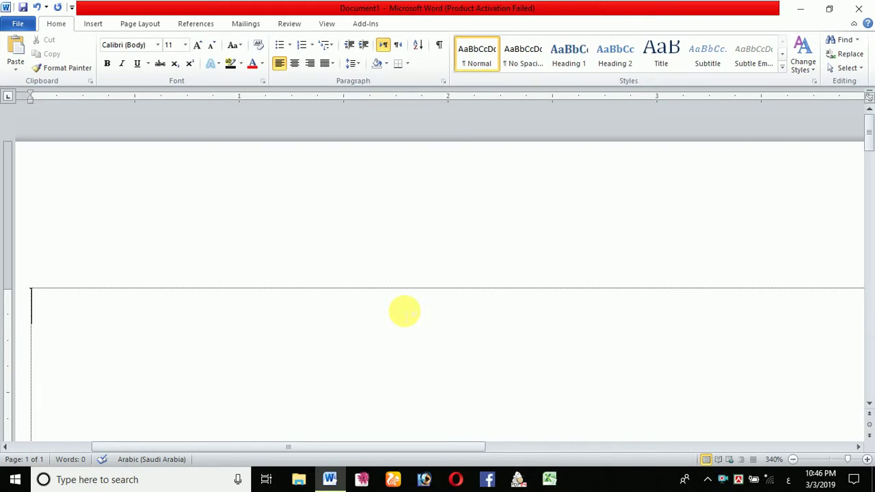
pyautogui.write('تتمنتتمتهتم')
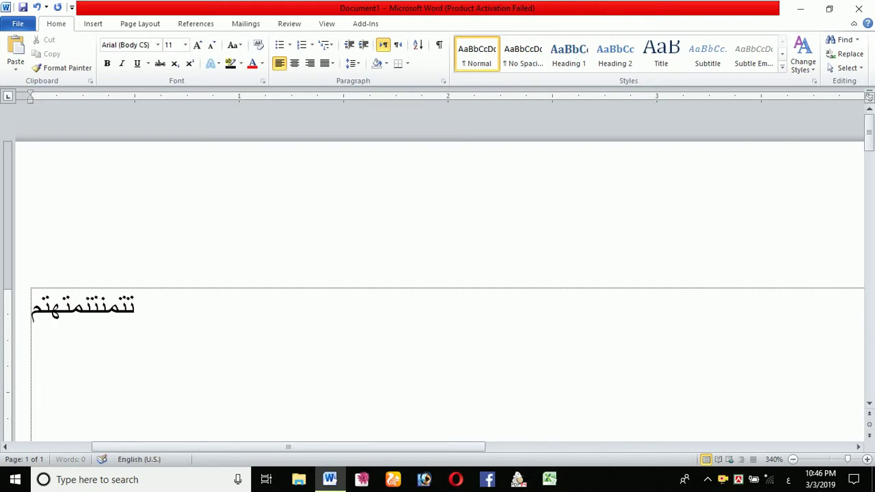
pyautogui.write('اتتاتتماتتاتتاتتمتمنتت')
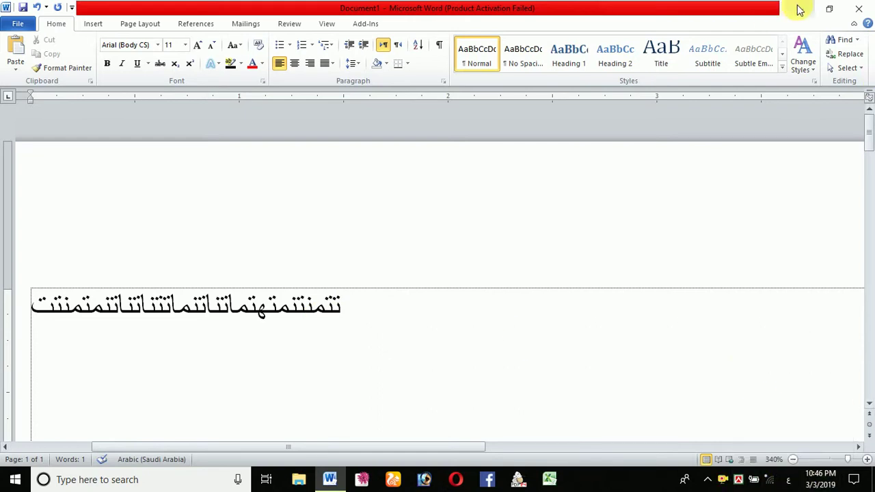
pyautogui.click(800, 8)
# Refresh the desktop, then go to Settings > Time & Language > Language
pyautogui.rightClick(335, 86)
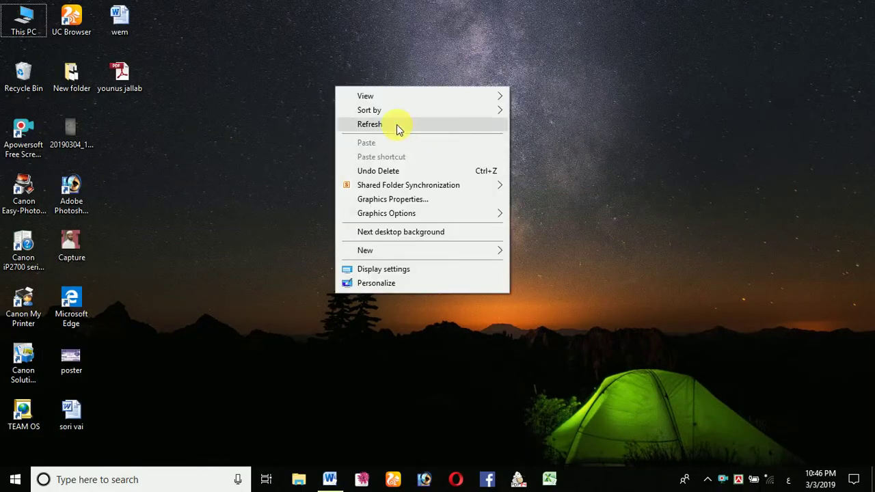
pyautogui.click(397, 124)
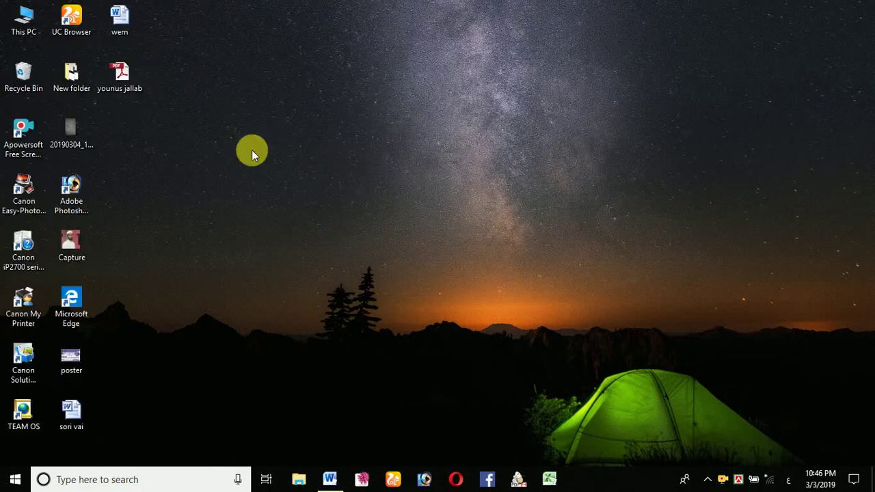
pyautogui.click(16, 482)
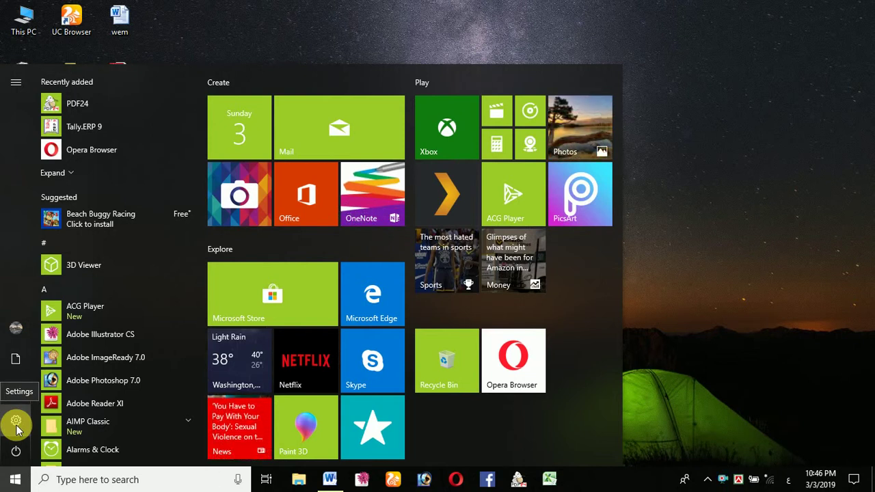
pyautogui.click(16, 423)
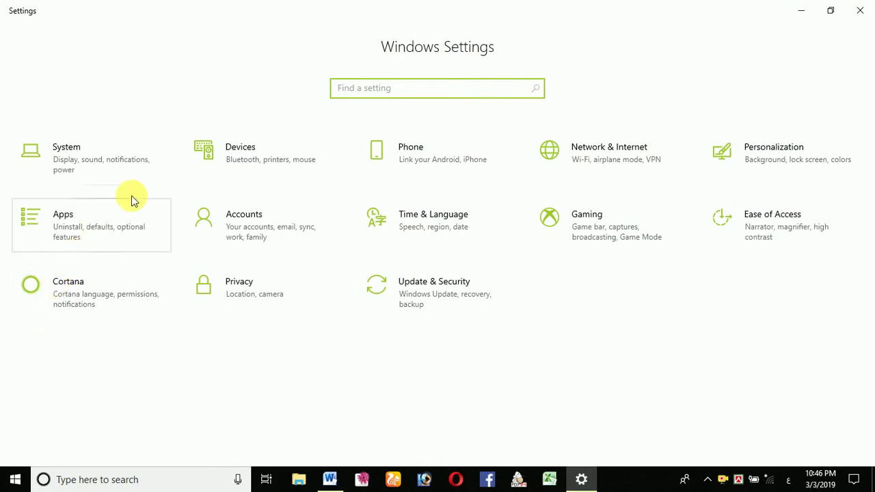
pyautogui.click(444, 220)
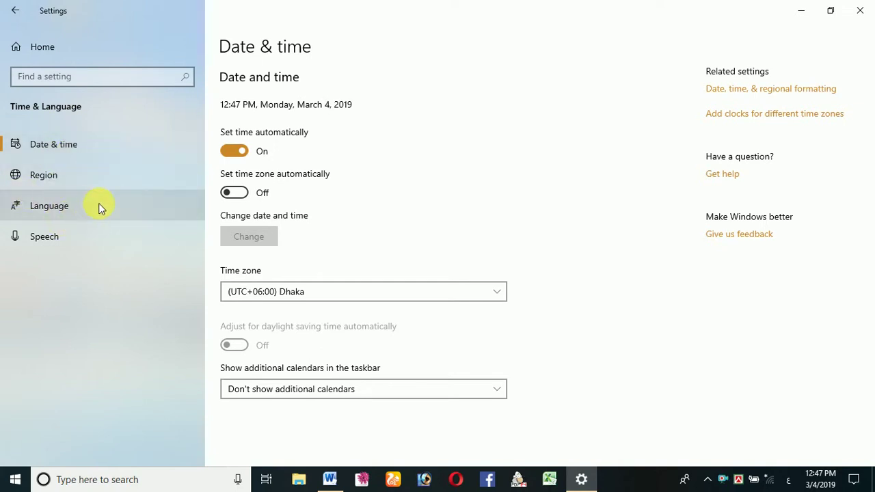
pyautogui.click(62, 210)
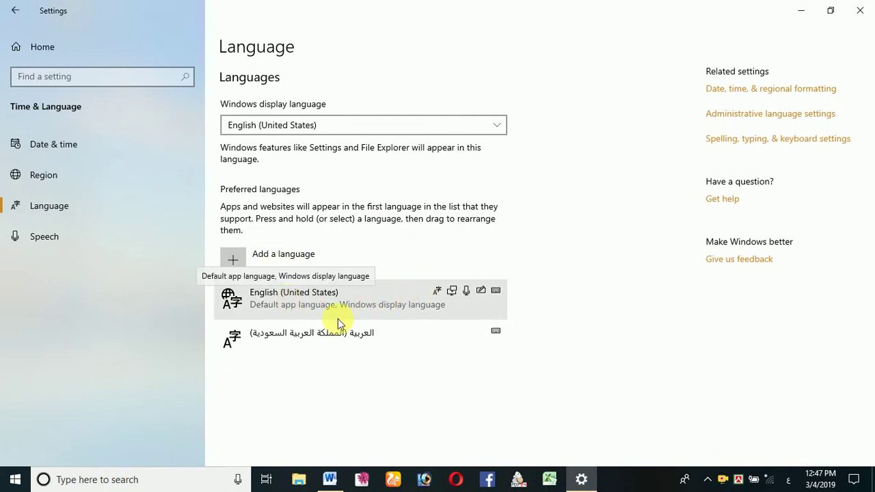
# Browse the list of installable languages, cancel without adding one, and close Settings
pyautogui.click(232, 260)
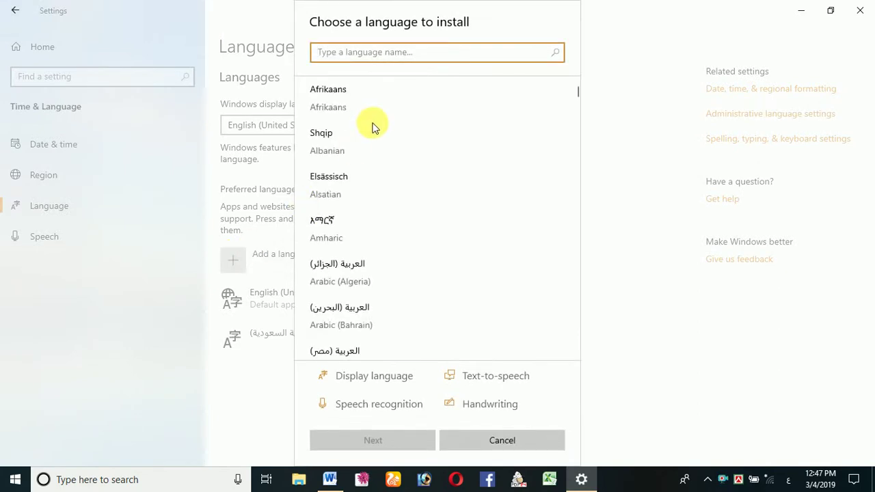
pyautogui.scroll(-3, 375, 249)
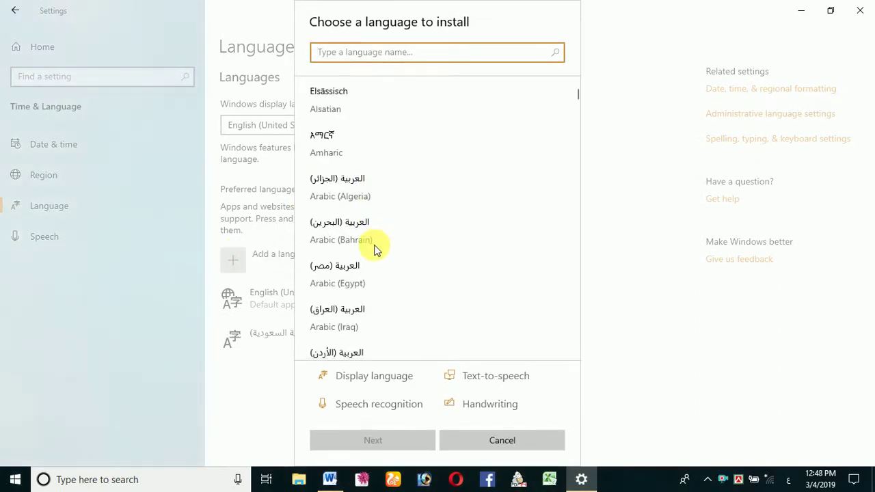
pyautogui.scroll(-2, 375, 250)
pyautogui.scroll(-2, 375, 252)
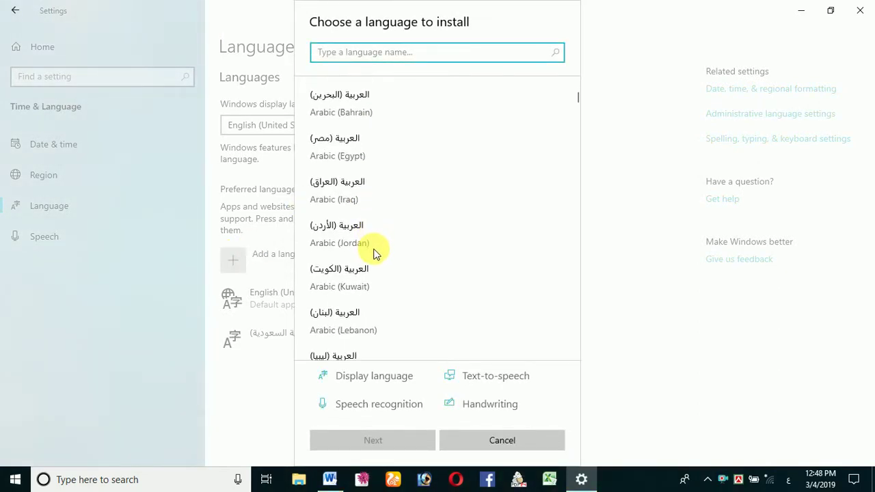
pyautogui.scroll(-1, 374, 254)
pyautogui.scroll(-2, 375, 259)
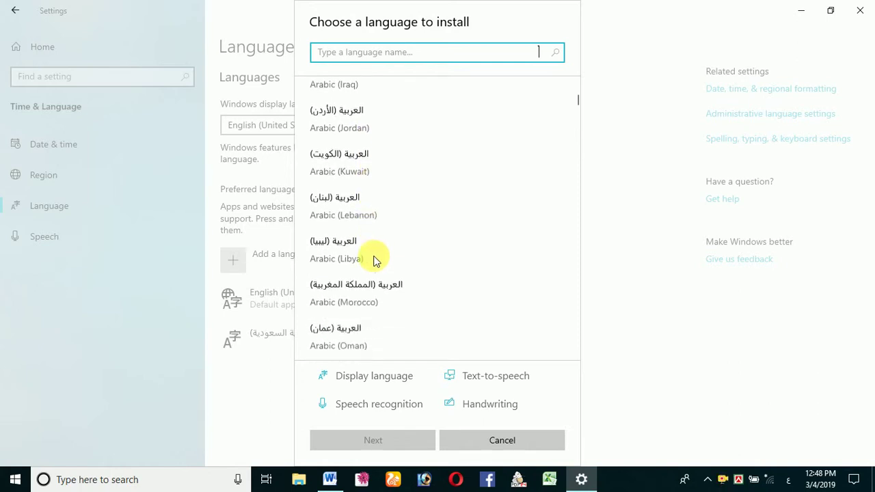
pyautogui.scroll(-1, 375, 260)
pyautogui.scroll(-1, 375, 260)
pyautogui.scroll(-1, 373, 259)
pyautogui.scroll(-2, 369, 258)
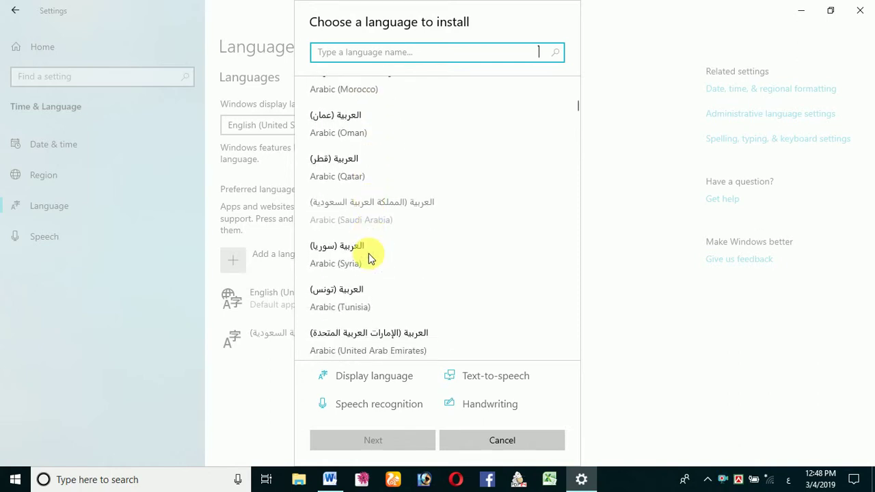
pyautogui.scroll(-1, 369, 258)
pyautogui.scroll(-1, 369, 258)
pyautogui.scroll(-1, 369, 253)
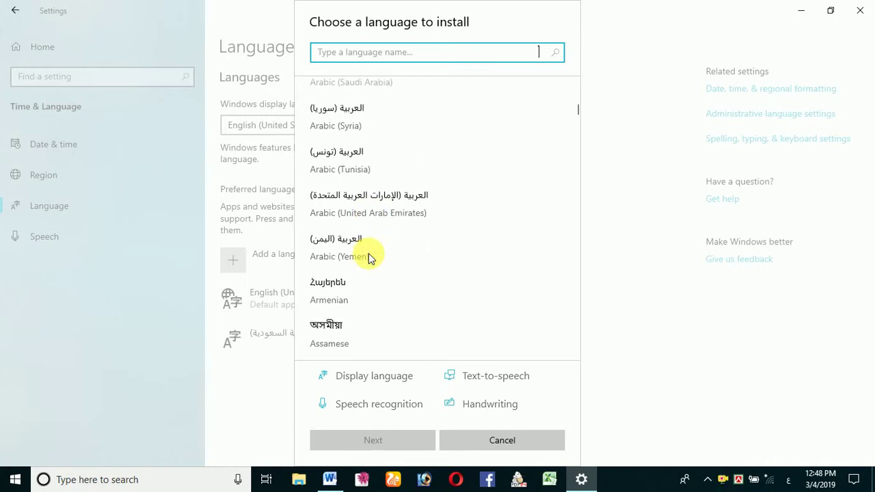
pyautogui.scroll(-2, 368, 253)
pyautogui.scroll(-1, 369, 253)
pyautogui.scroll(-1, 368, 252)
pyautogui.scroll(-2, 368, 253)
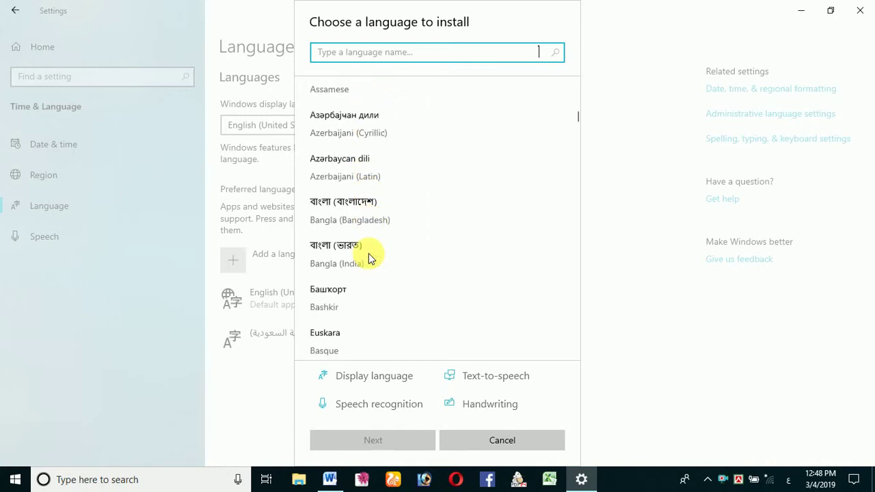
pyautogui.scroll(-4, 368, 253)
pyautogui.scroll(3, 368, 252)
pyautogui.scroll(7, 369, 253)
pyautogui.scroll(5, 368, 253)
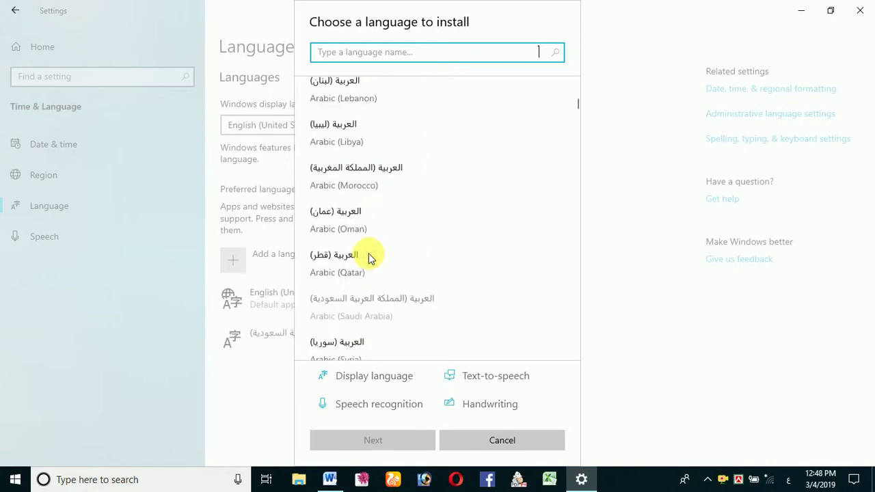
pyautogui.scroll(2, 368, 253)
pyautogui.scroll(1, 369, 254)
pyautogui.scroll(2, 369, 254)
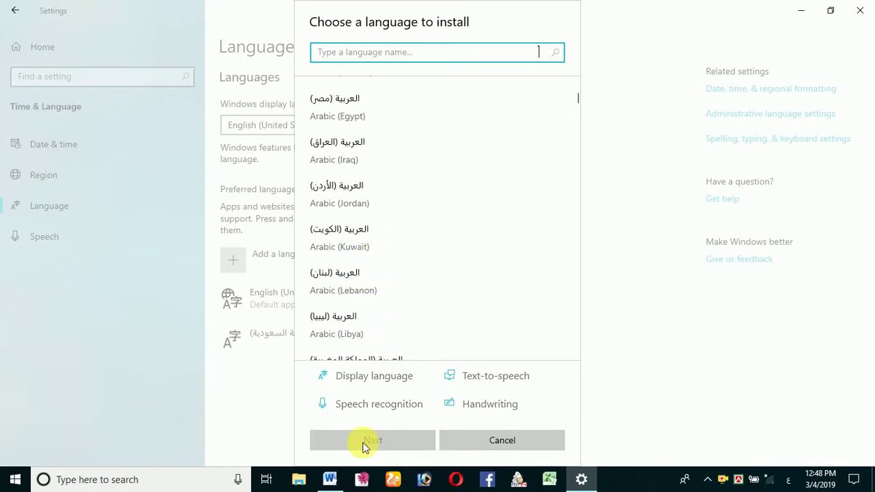
pyautogui.click(521, 445)
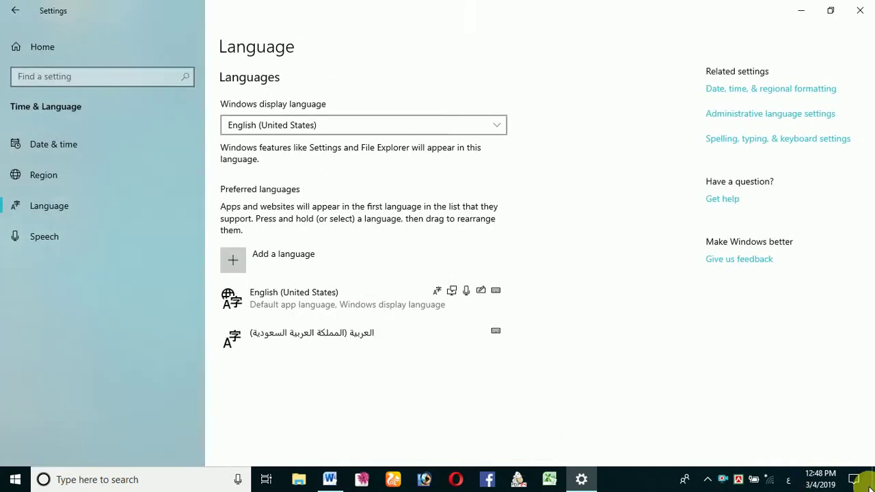
pyautogui.click(860, 10)
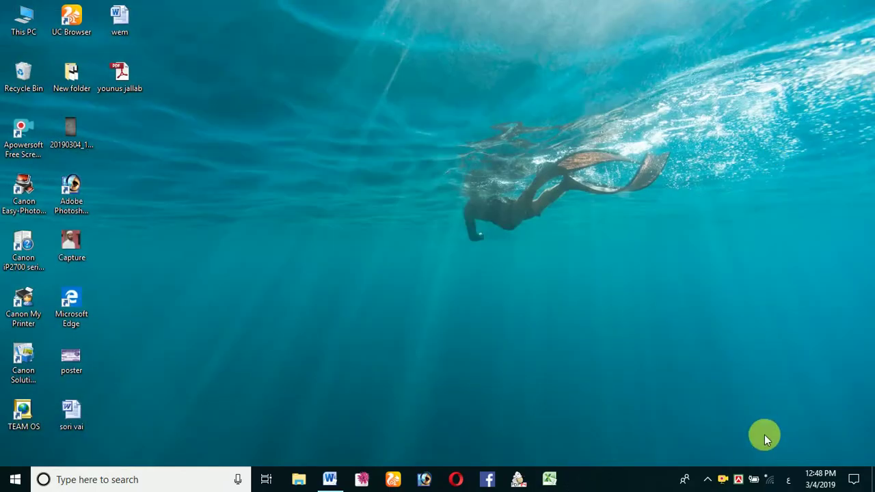
# Delete the test Arabic word from Document1 and switch input back to English with Alt+Shift
pyautogui.click(321, 484)
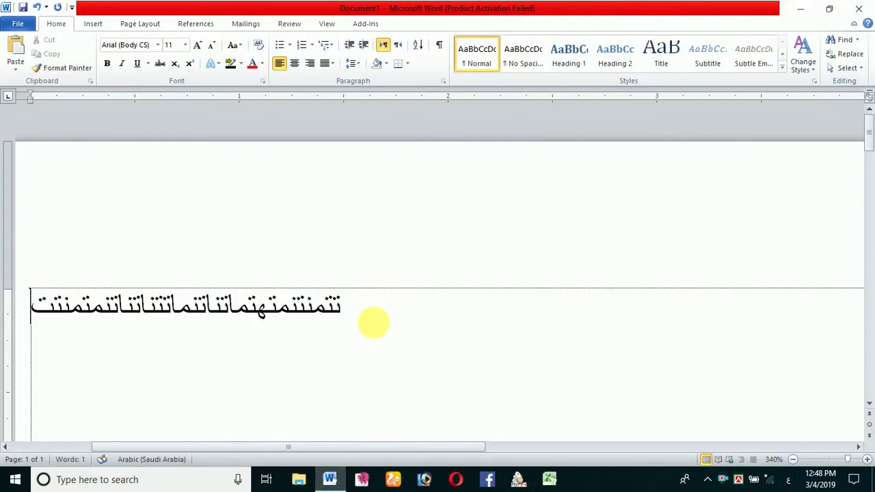
pyautogui.moveTo(352, 307); pyautogui.dragTo(42, 315)
pyautogui.click(42, 315)
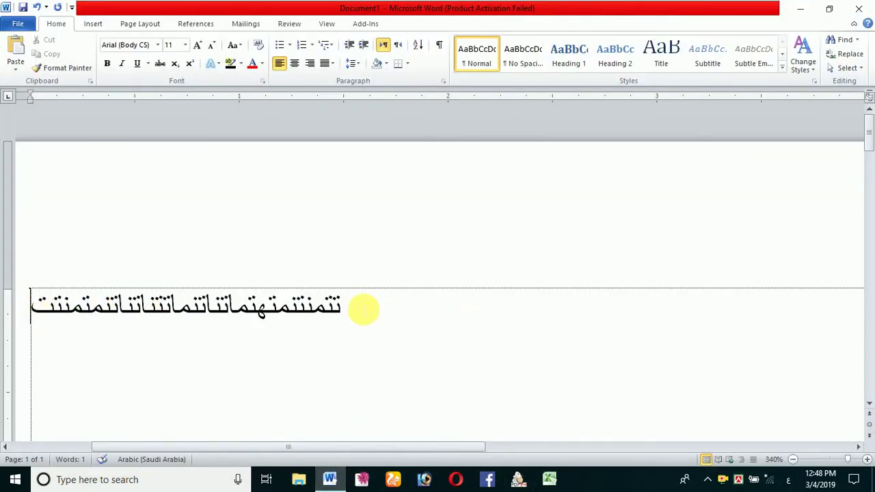
pyautogui.moveTo(358, 308); pyautogui.dragTo(356, 311)
pyautogui.click(345, 307)
pyautogui.doubleClick(332, 304)
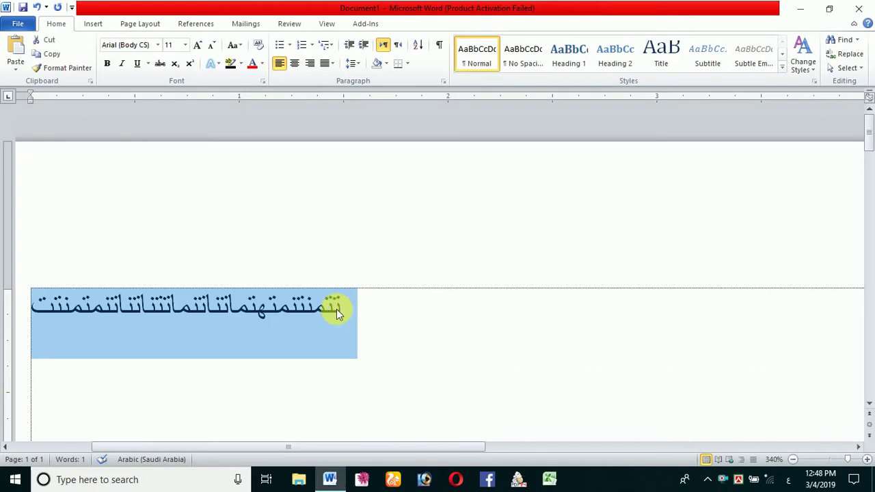
pyautogui.press('Delete')
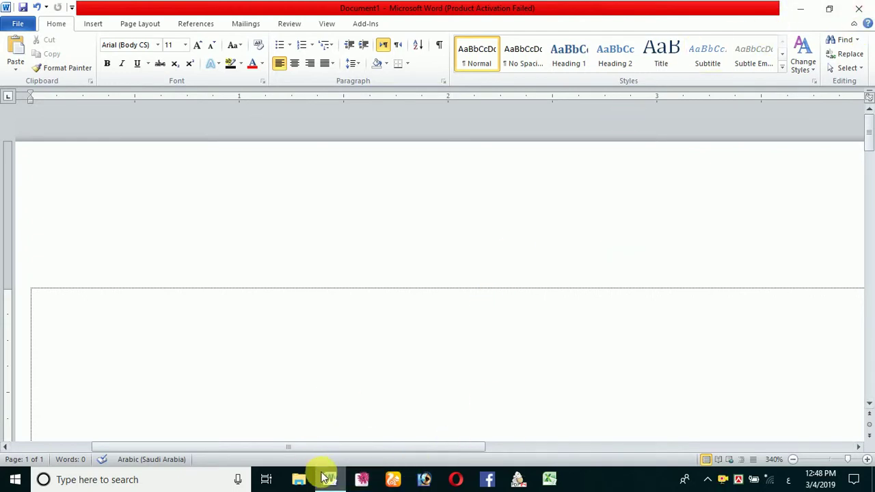
pyautogui.hotkey('alt', 'shift')
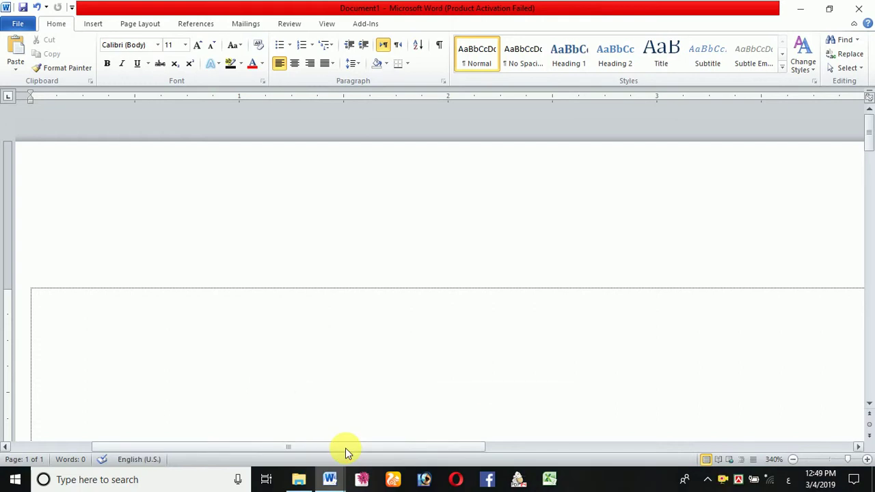
pyautogui.moveTo(329, 479)
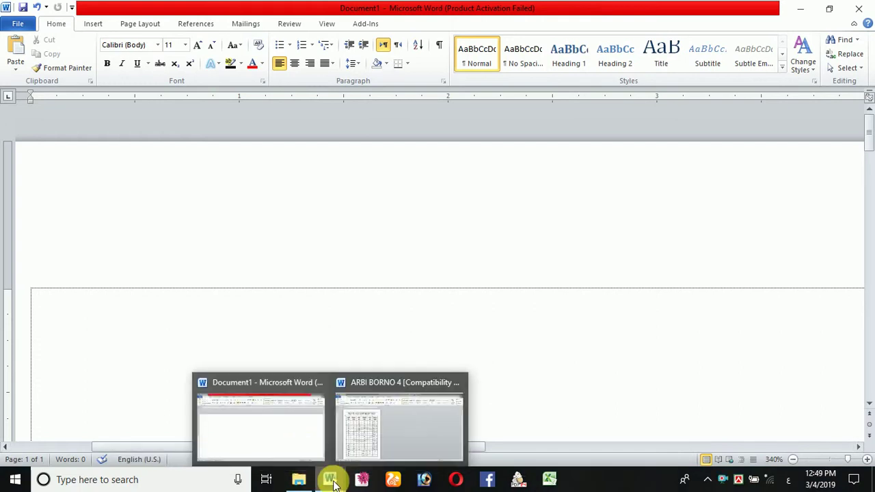
# Switch to ARBI BORNO 4, zoom its Arabic keyboard chart to 90%, and check the input languages
pyautogui.click(372, 441)
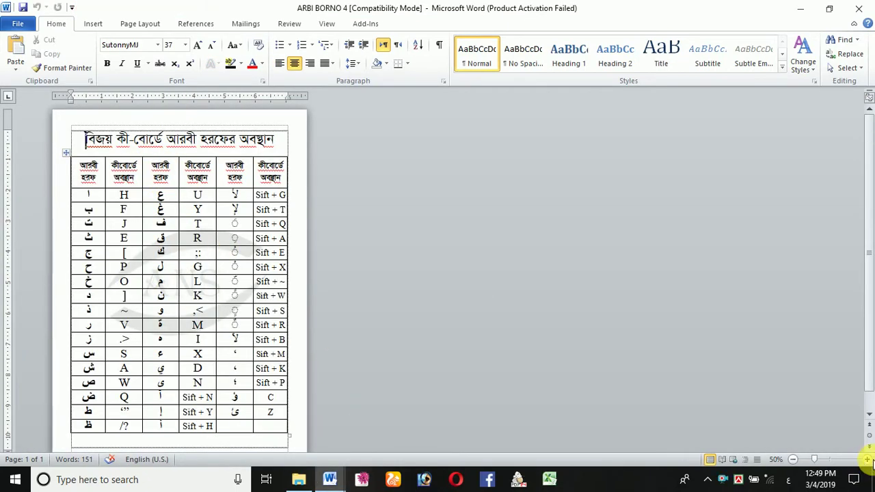
pyautogui.click(866, 460)
pyautogui.click(867, 460)
pyautogui.click(867, 459)
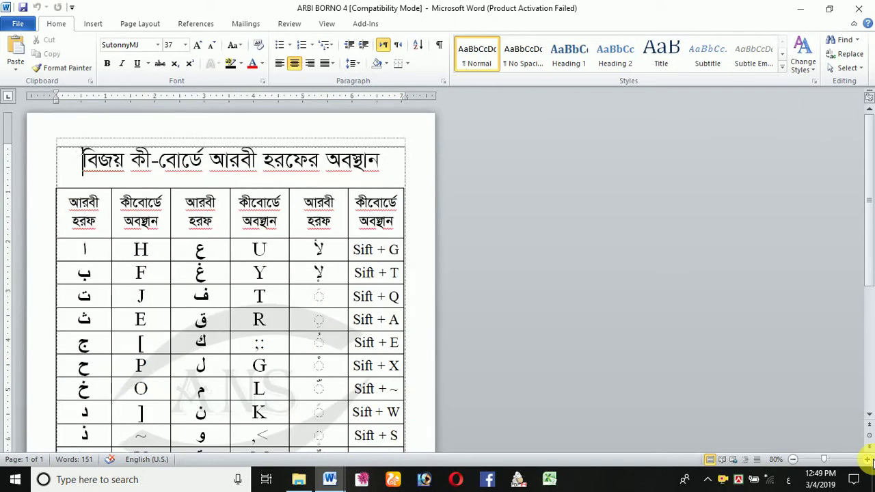
pyautogui.click(866, 459)
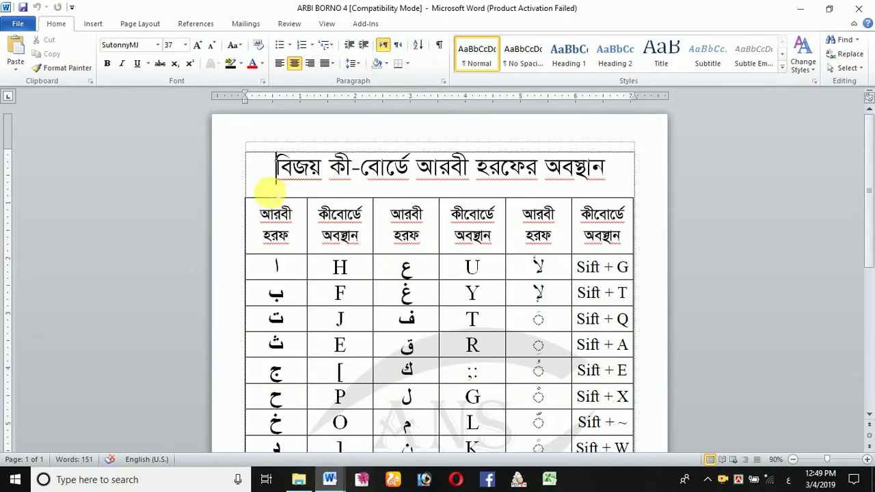
pyautogui.moveTo(789, 480)
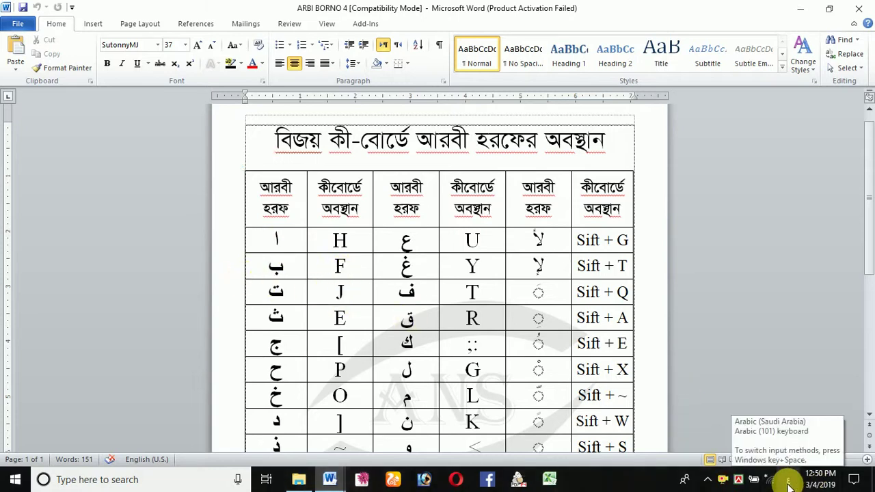
pyautogui.click(789, 483)
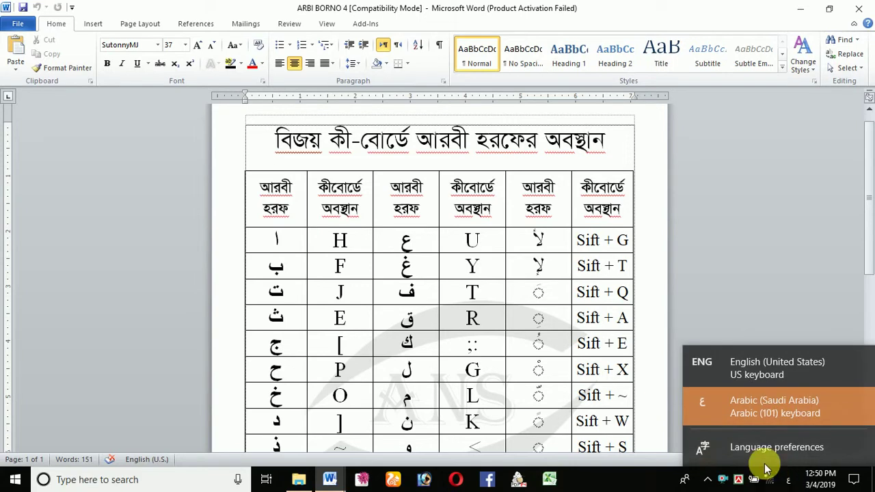
pyautogui.click(752, 328)
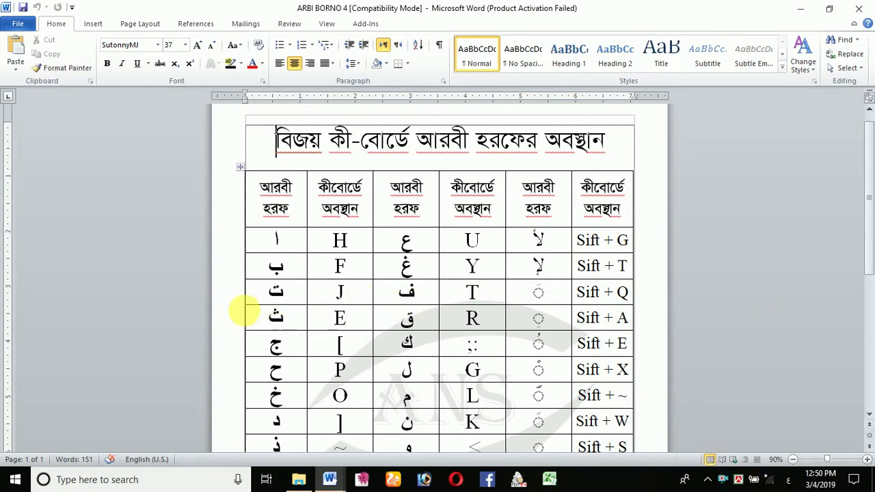
pyautogui.scroll(-1, 356, 345)
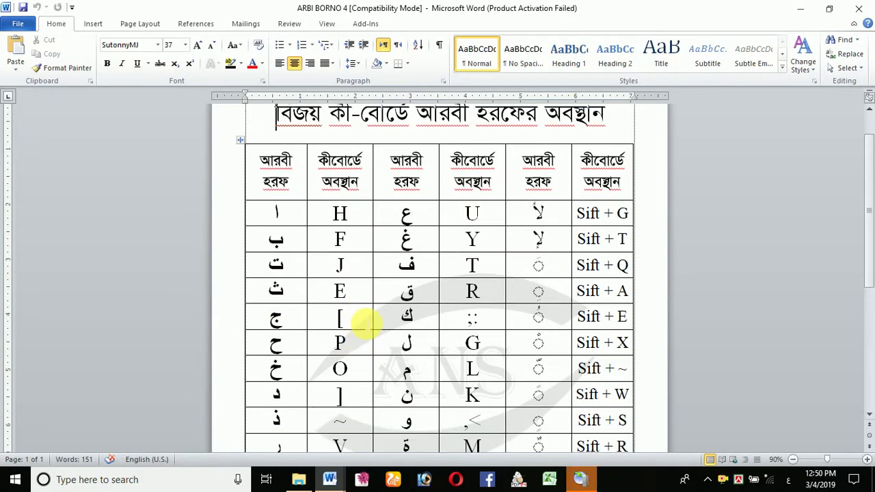
pyautogui.click(339, 398)
pyautogui.scroll(-1, 342, 397)
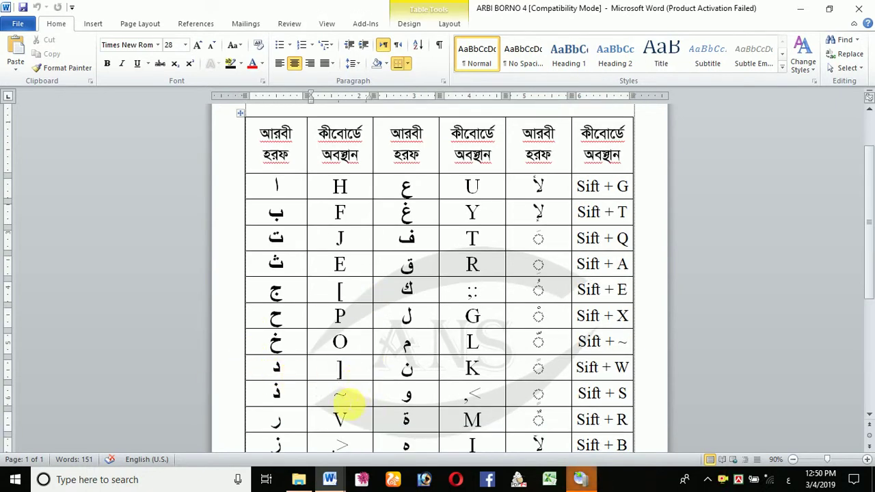
pyautogui.click(341, 402)
pyautogui.scroll(-1, 347, 396)
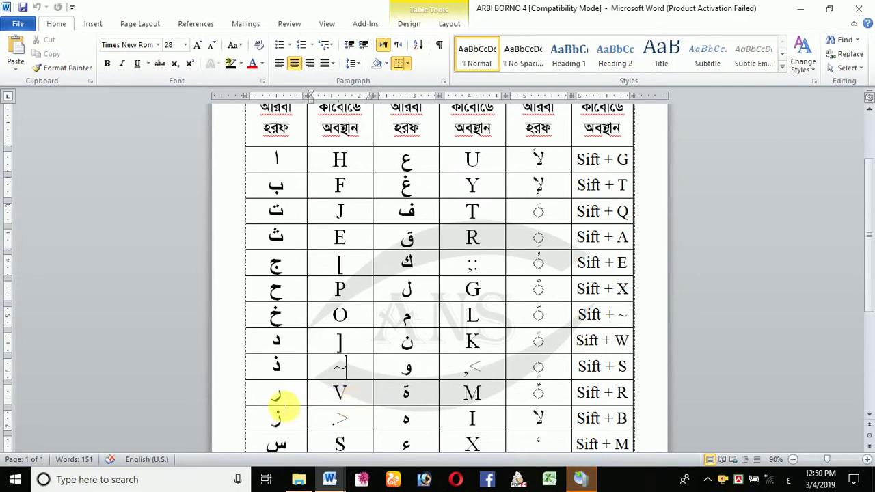
pyautogui.scroll(-1, 357, 421)
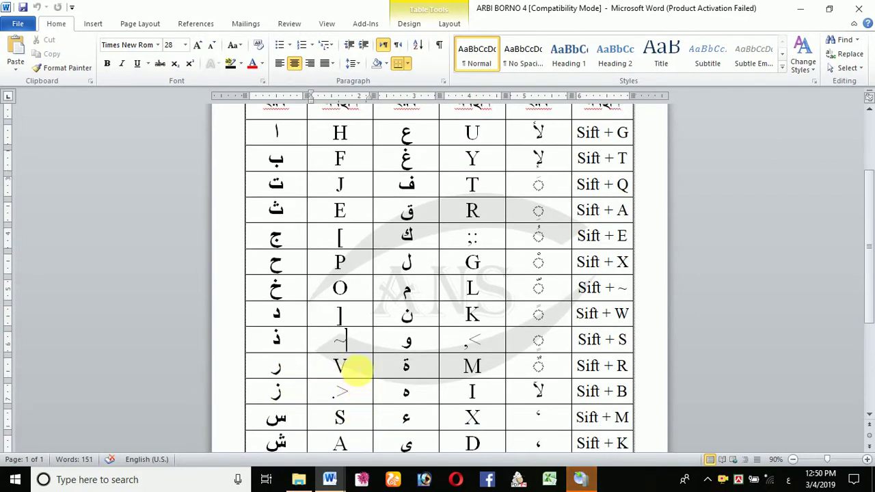
pyautogui.scroll(-2, 361, 372)
pyautogui.scroll(-1, 356, 372)
pyautogui.scroll(-2, 352, 373)
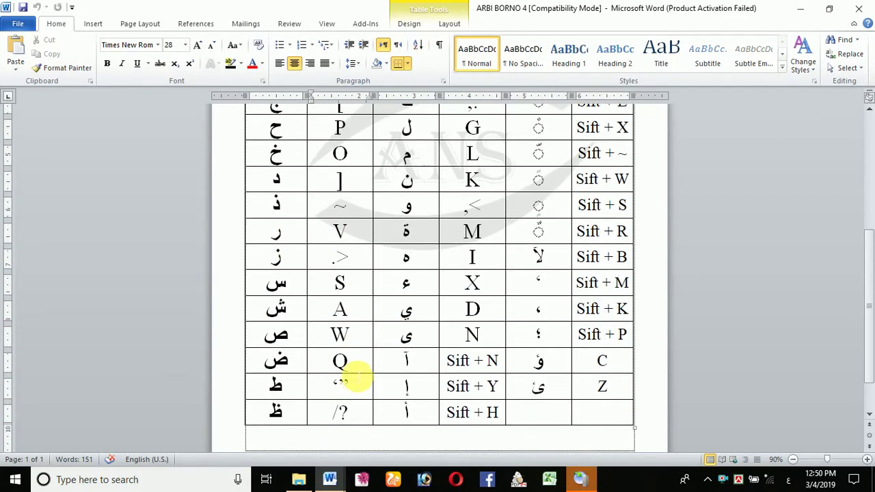
pyautogui.scroll(1, 662, 382)
pyautogui.scroll(1, 637, 385)
pyautogui.scroll(3, 637, 384)
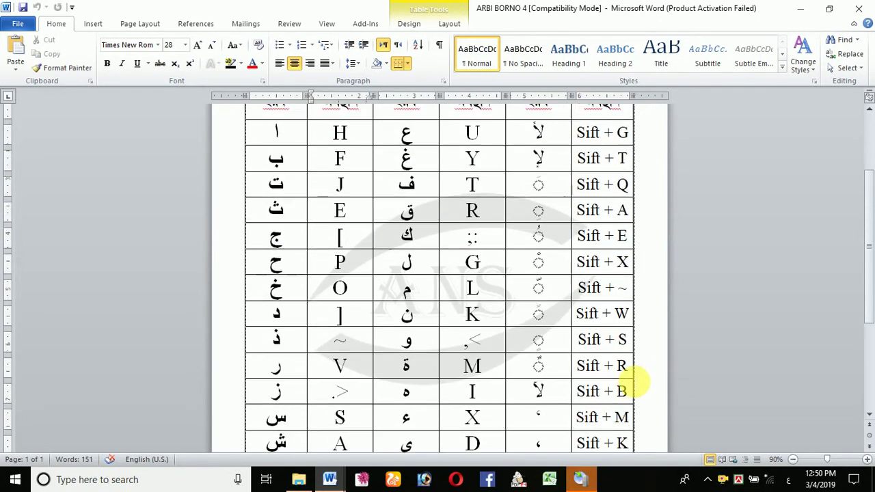
pyautogui.click(792, 459)
pyautogui.click(792, 460)
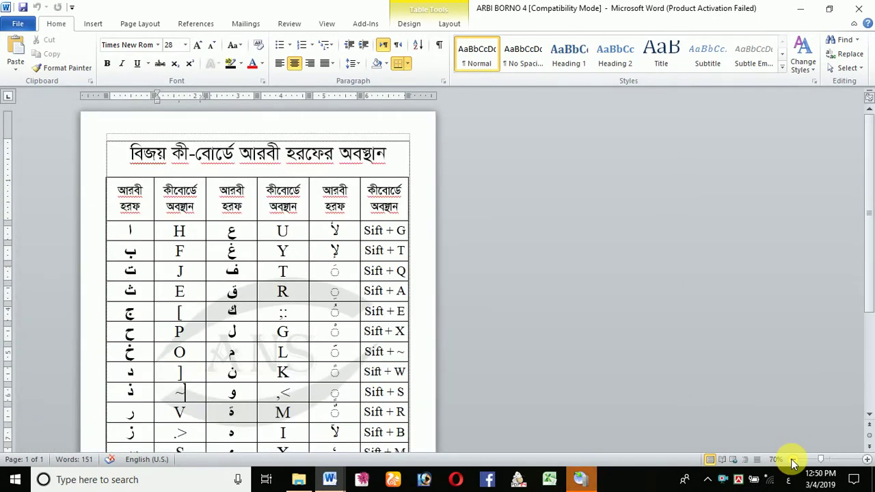
pyautogui.click(792, 459)
pyautogui.click(792, 459)
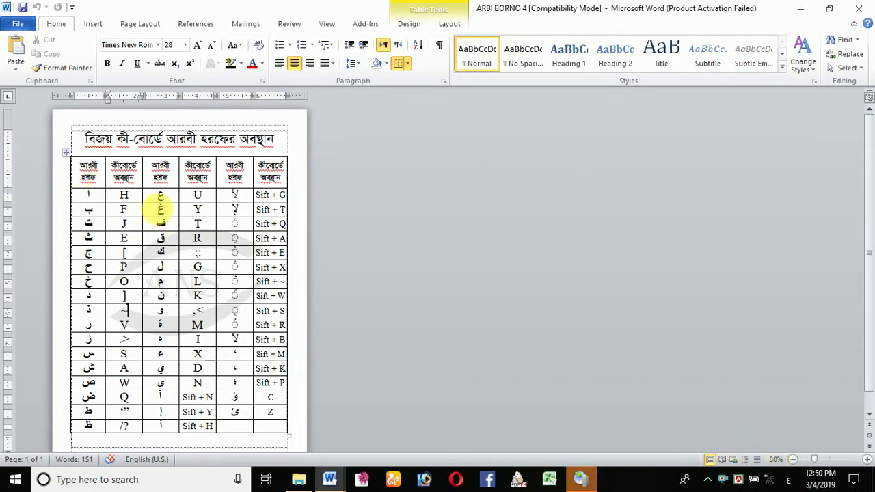
pyautogui.moveTo(89, 171)
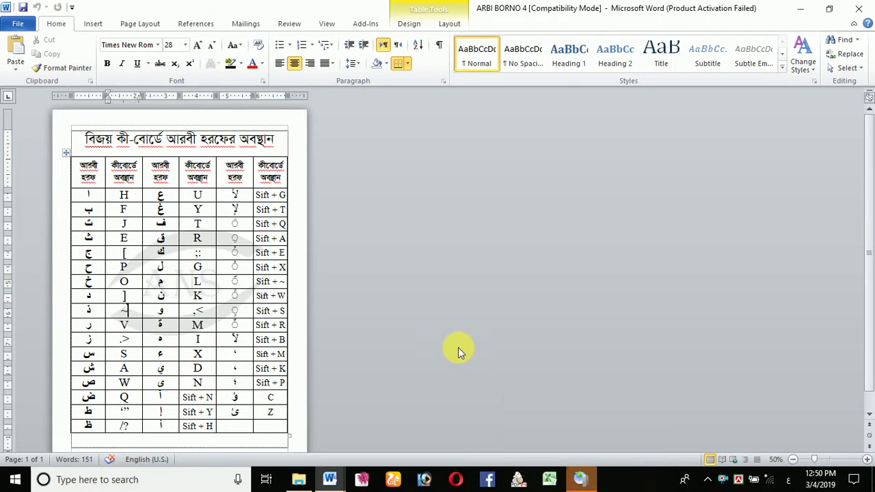
# Back in Document1, right-align and type بسم الله الرحمن الرحيم, correcting the mistyped letters
pyautogui.click(804, 11)
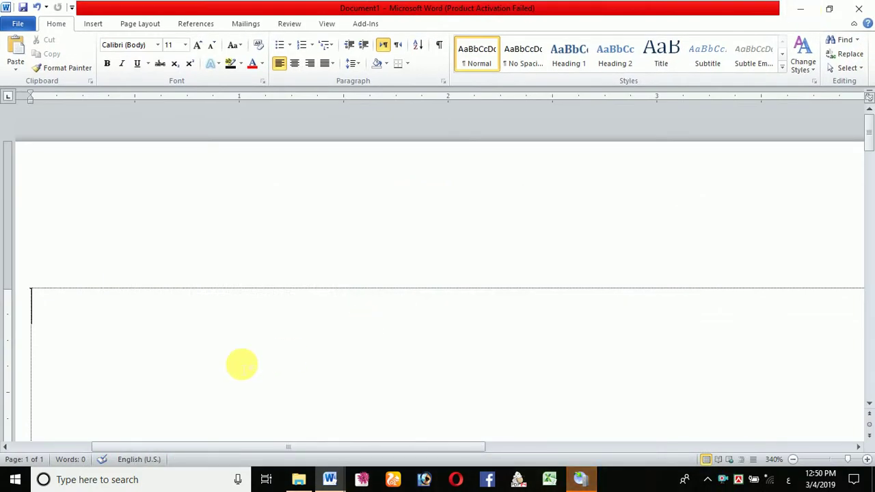
pyautogui.click(310, 63)
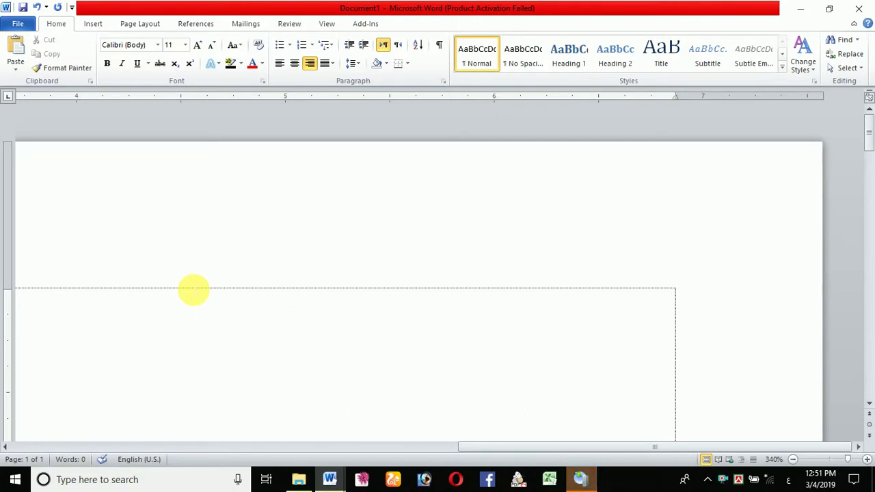
pyautogui.write('بسم اللا')
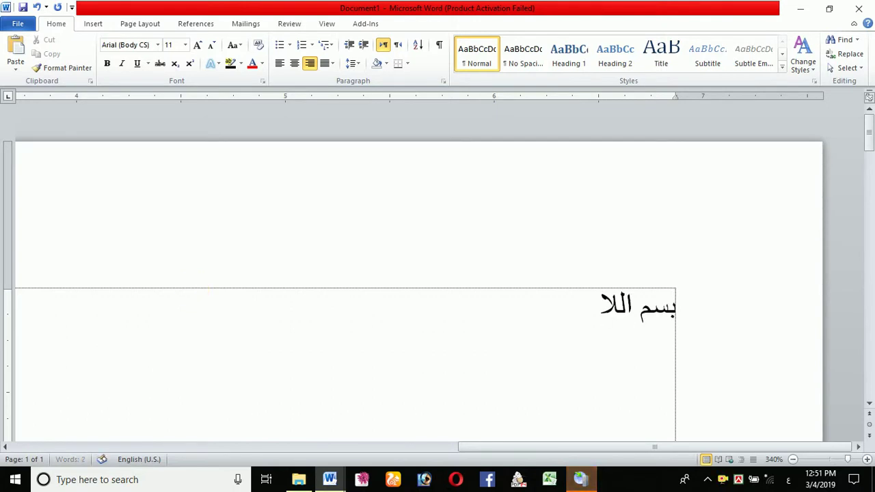
pyautogui.press('BackSpace')
pyautogui.write('ه الرحن')
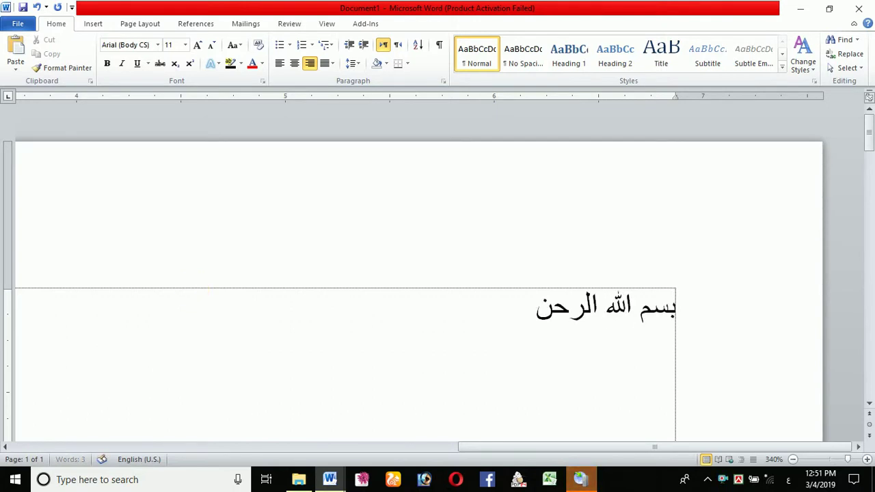
pyautogui.write('م')
pyautogui.press('BackSpace')
pyautogui.press('BackSpace')
pyautogui.write('نم')
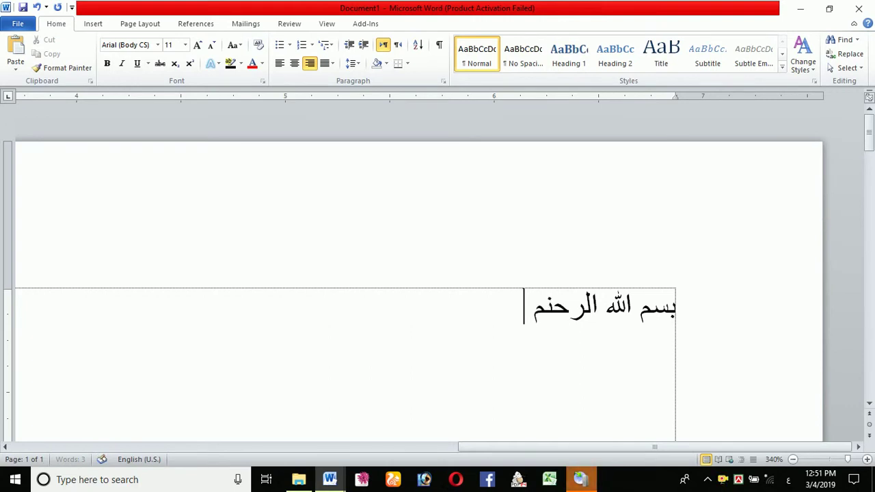
pyautogui.press('BackSpace')
pyautogui.press('BackSpace')
pyautogui.write('م')
pyautogui.press('BackSpace')
pyautogui.write('م')
pyautogui.write('ن الرحيح')
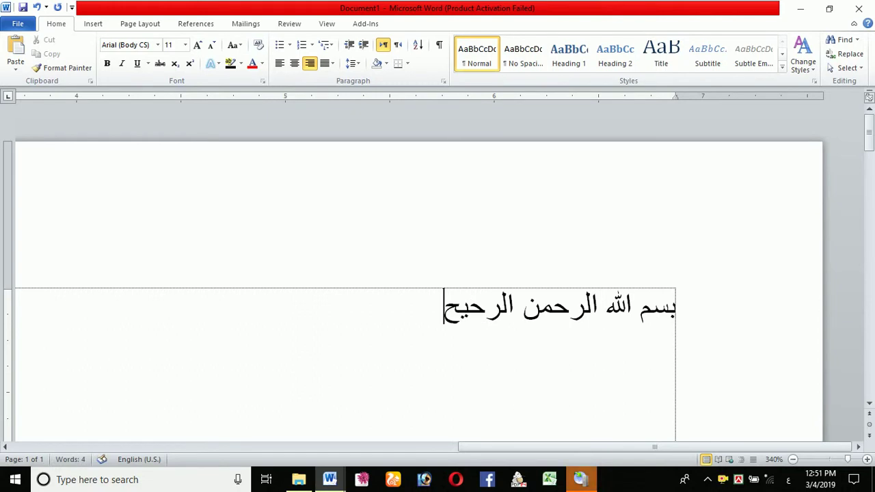
pyautogui.press('BackSpace')
pyautogui.write('مِ')
# On a new line, type الحمد الله رب العلمين through مالك يوم الدين ـ اياك نعب, fixing typos
pyautogui.press('Return')
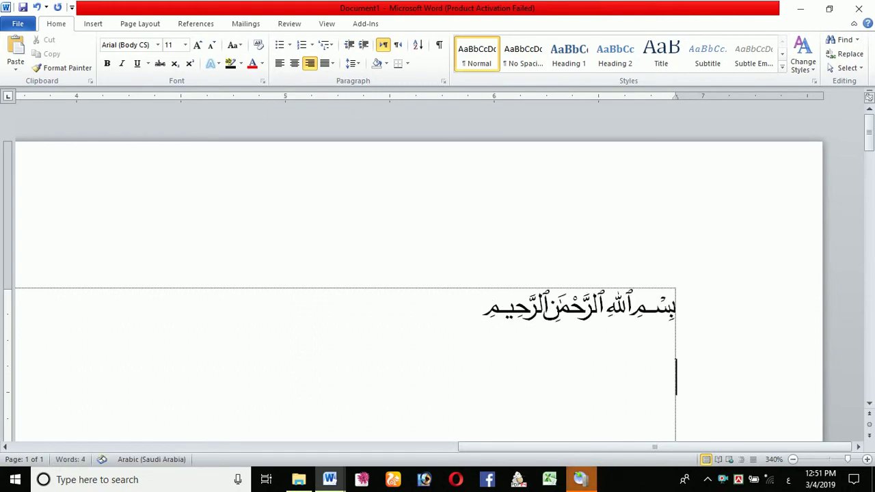
pyautogui.write('الحم')
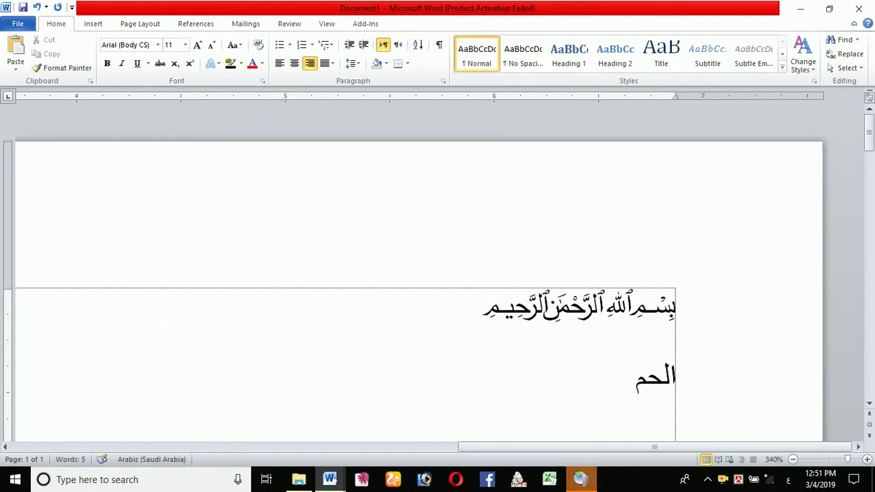
pyautogui.write('د الله ا')
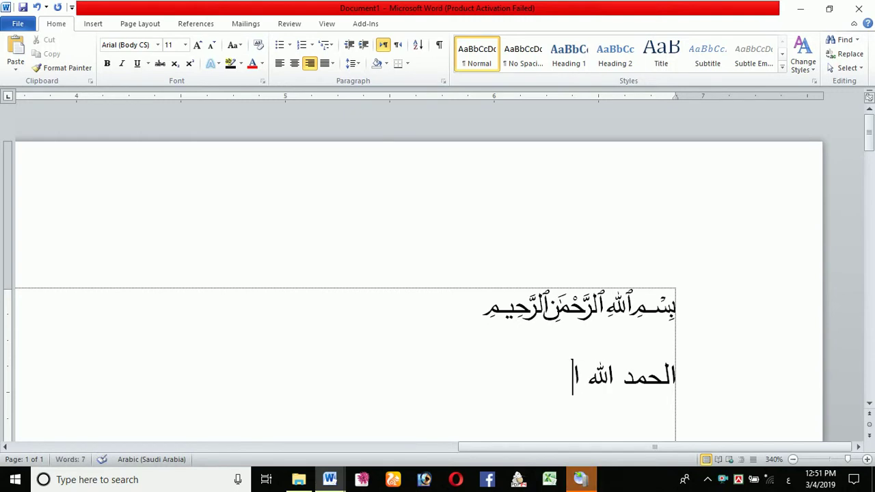
pyautogui.press('BackSpace')
pyautogui.write('رب الع')
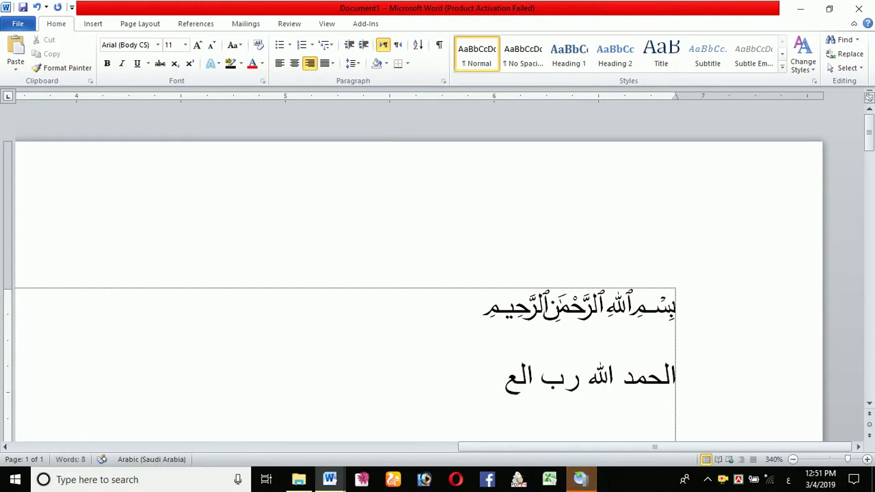
pyautogui.write('لمين')
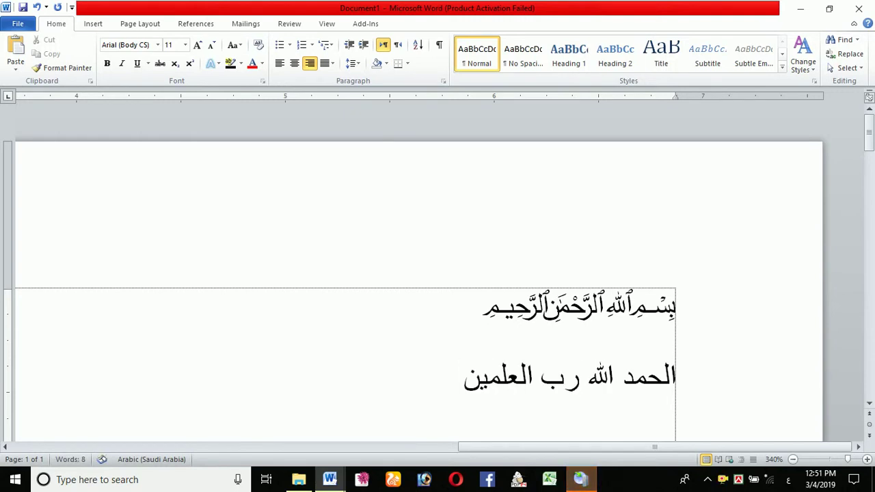
pyautogui.write(' ـ الرح')
pyautogui.press('BackSpace')
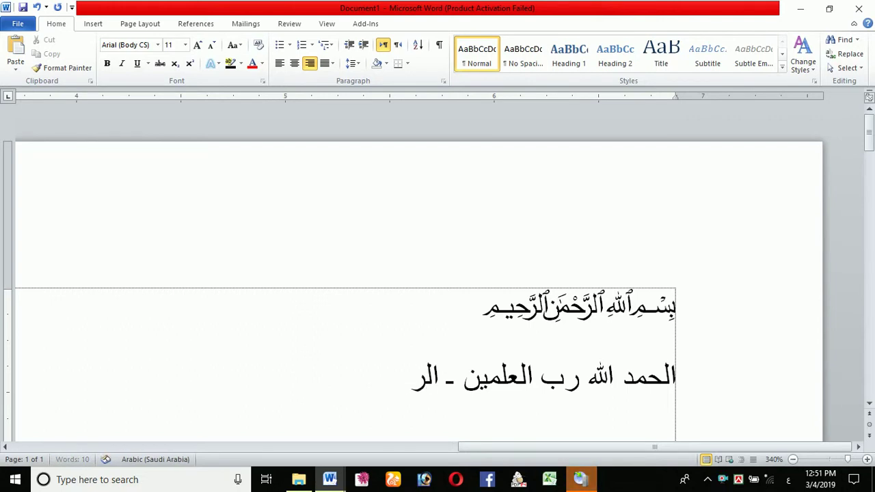
pyautogui.write('حمن الرح')
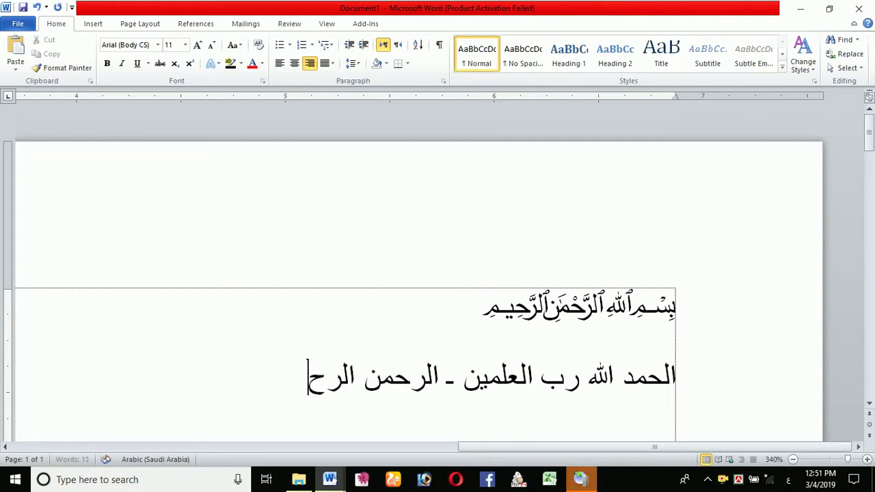
pyautogui.write('يم')
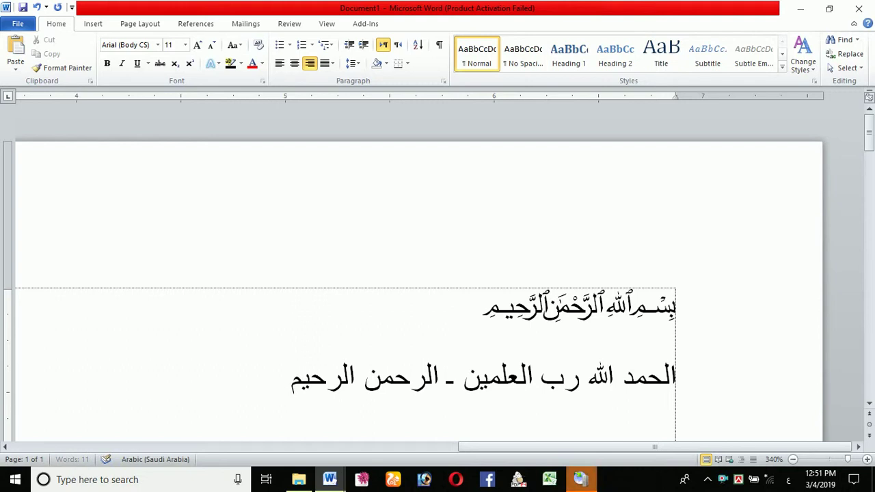
pyautogui.write(' مال')
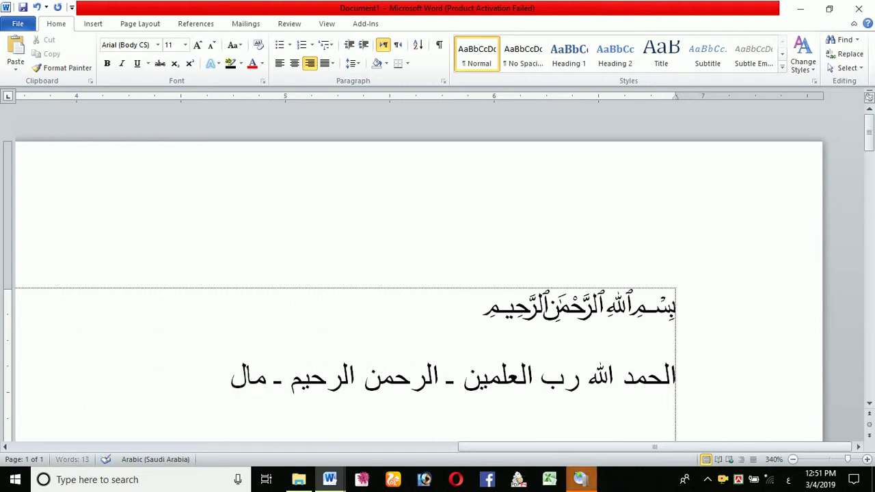
pyautogui.write('ك يز')
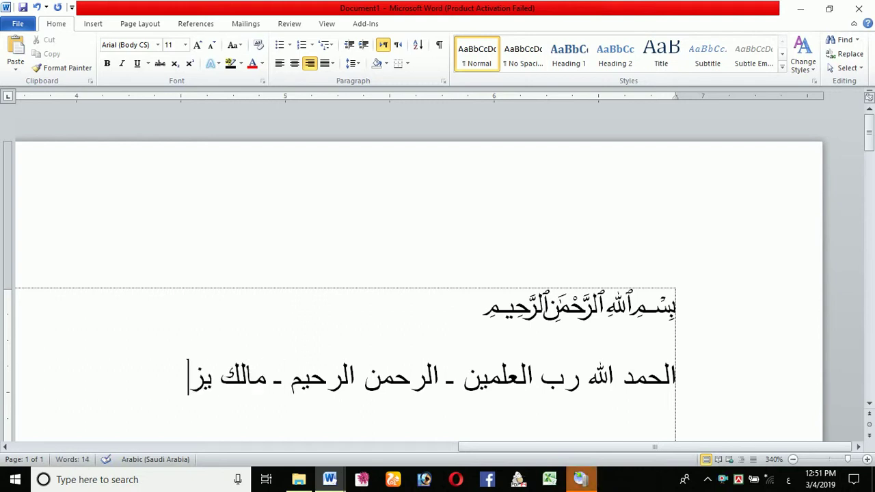
pyautogui.press('BackSpace')
pyautogui.write('وم الدين')
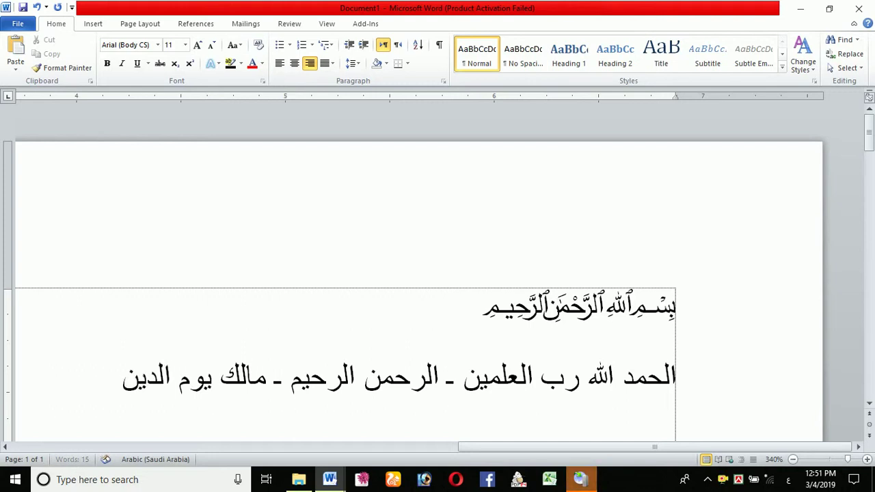
pyautogui.write(' ـ ايا')
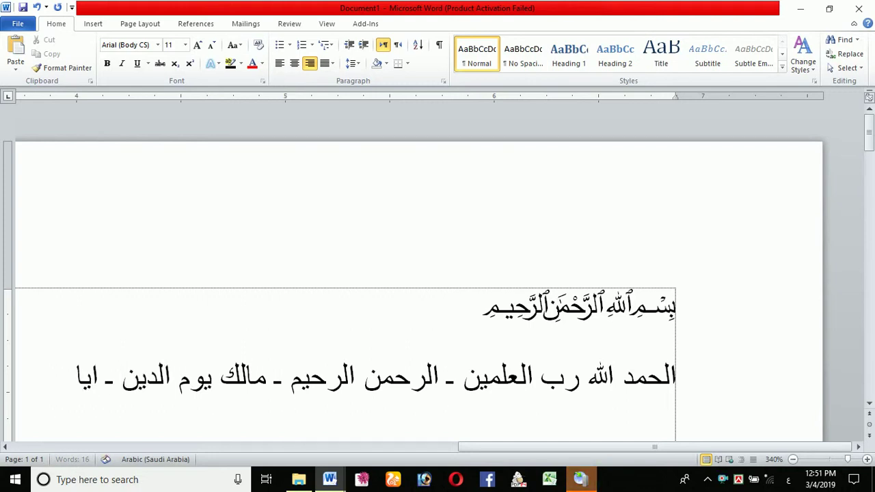
pyautogui.write('ك نعب')
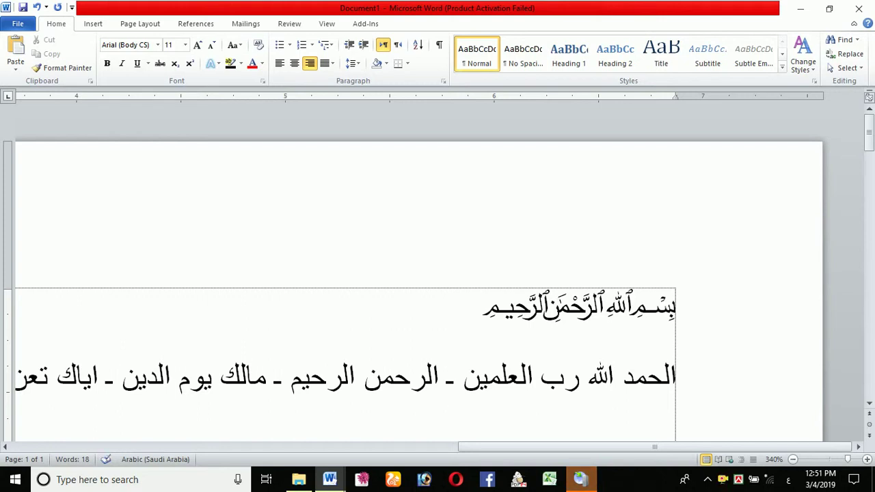
pyautogui.press('BackSpace')
pyautogui.press('BackSpace')
pyautogui.press('BackSpace')
pyautogui.write('ن')
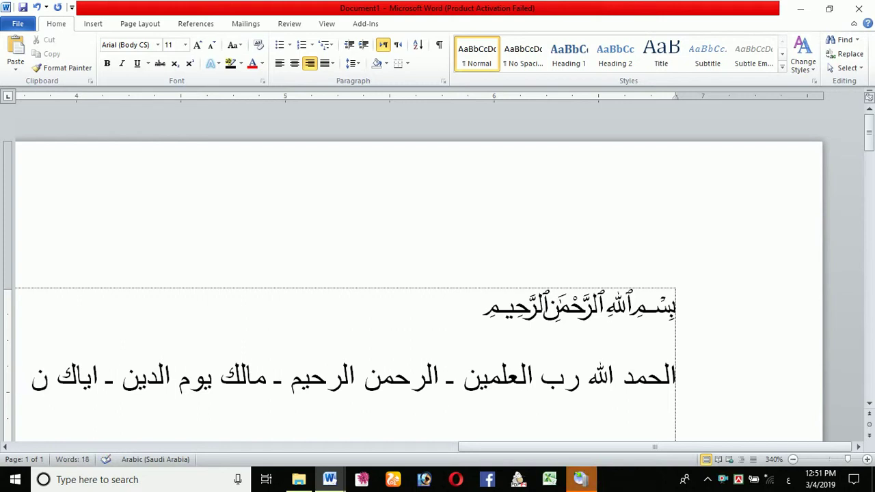
pyautogui.write('عبد')
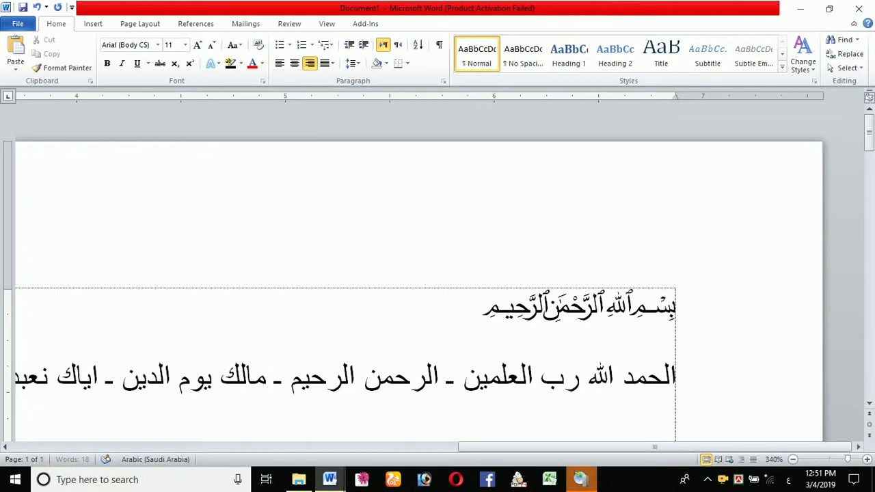
# Continue with اياك نستعين ـ اهدنا الصر… through غير المغضوب عليهم والا الضال
pyautogui.keyDown('ctrl'); pyautogui.scroll(-4, 458, 367); pyautogui.keyUp('ctrl')
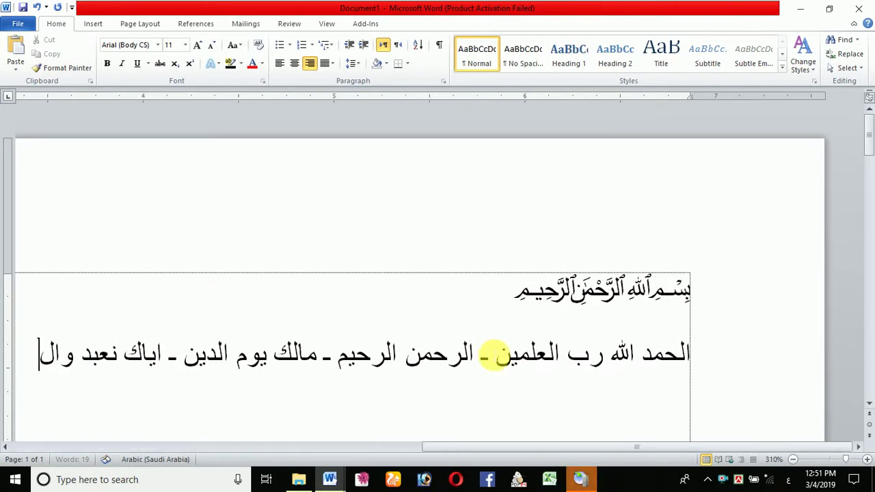
pyautogui.keyDown('ctrl'); pyautogui.scroll(-4, 490, 351); pyautogui.keyUp('ctrl')
pyautogui.keyDown('ctrl'); pyautogui.scroll(-1, 471, 342); pyautogui.keyUp('ctrl')
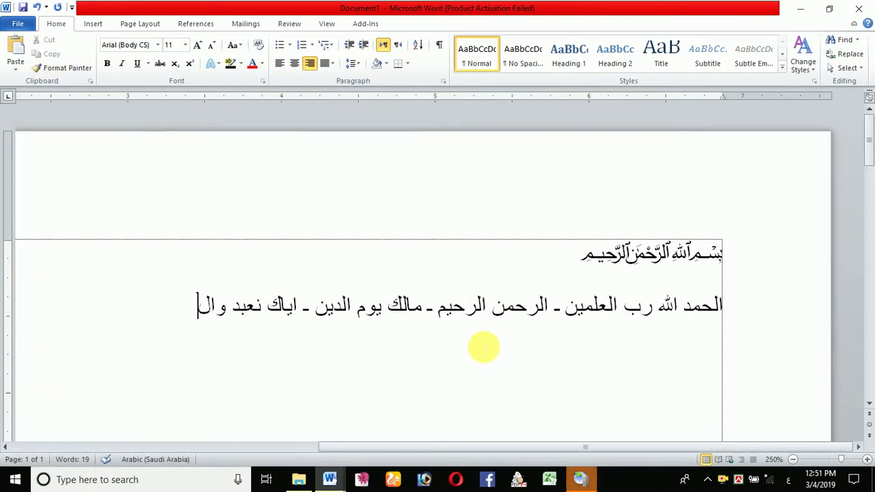
pyautogui.keyDown('ctrl'); pyautogui.scroll(-1, 474, 338); pyautogui.keyUp('ctrl')
pyautogui.keyDown('ctrl'); pyautogui.scroll(-1, 474, 338); pyautogui.keyUp('ctrl')
pyautogui.keyDown('ctrl'); pyautogui.scroll(-2, 474, 339); pyautogui.keyUp('ctrl')
pyautogui.keyDown('ctrl'); pyautogui.scroll(-2, 474, 338); pyautogui.keyUp('ctrl')
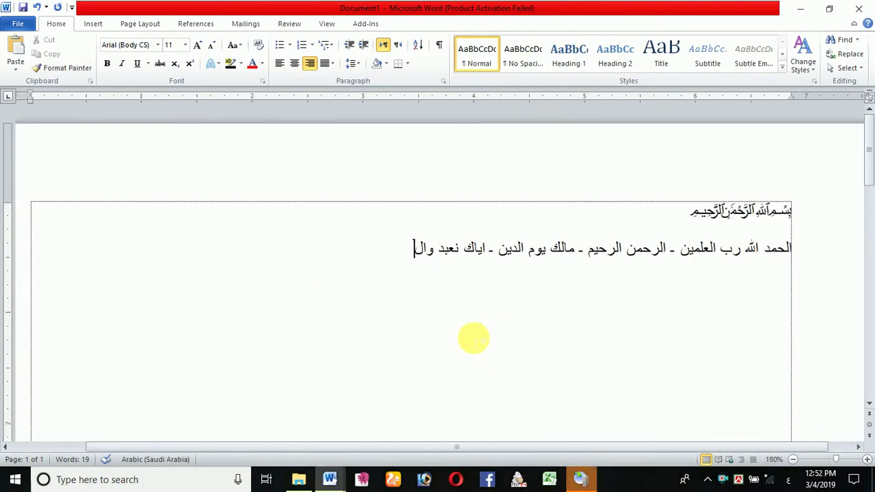
pyautogui.keyDown('ctrl'); pyautogui.scroll(-2, 474, 339); pyautogui.keyUp('ctrl')
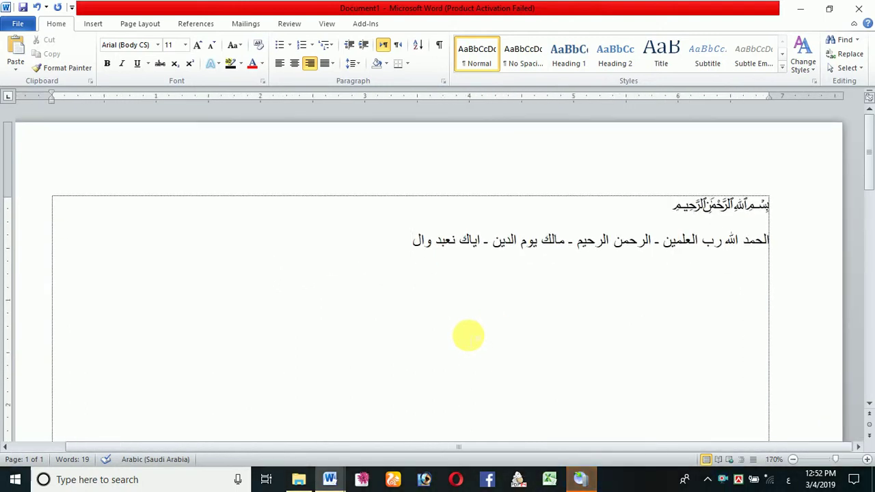
pyautogui.press('BackSpace')
pyautogui.write('ياك ن')
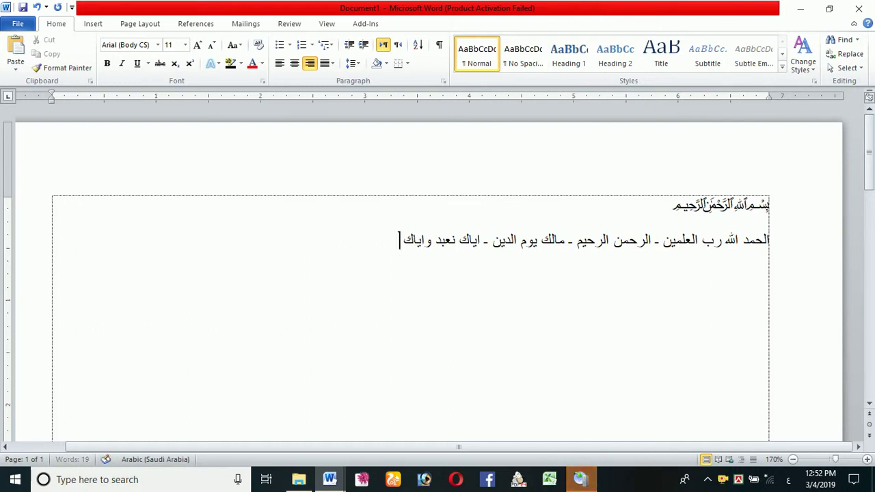
pyautogui.write('ستعين ـ ')
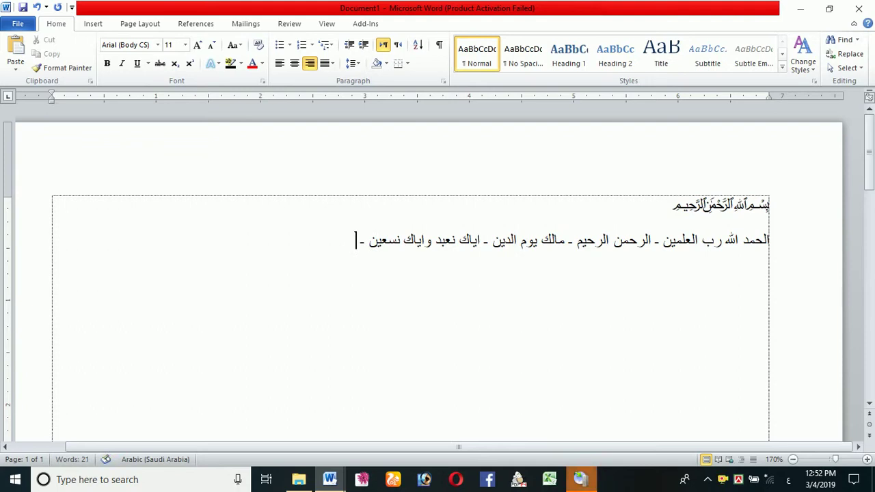
pyautogui.write('اهدنا ا')
pyautogui.write('لصراط المستقيم ـ صراط الذين انعم')
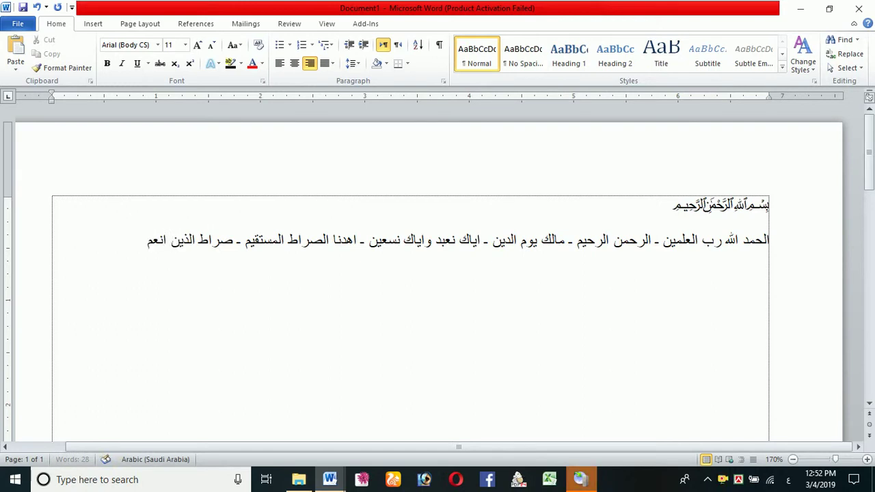
pyautogui.write('ت عليهم ـ')
pyautogui.write(' غير')
pyautogui.write('ح')
pyautogui.press('BackSpace')
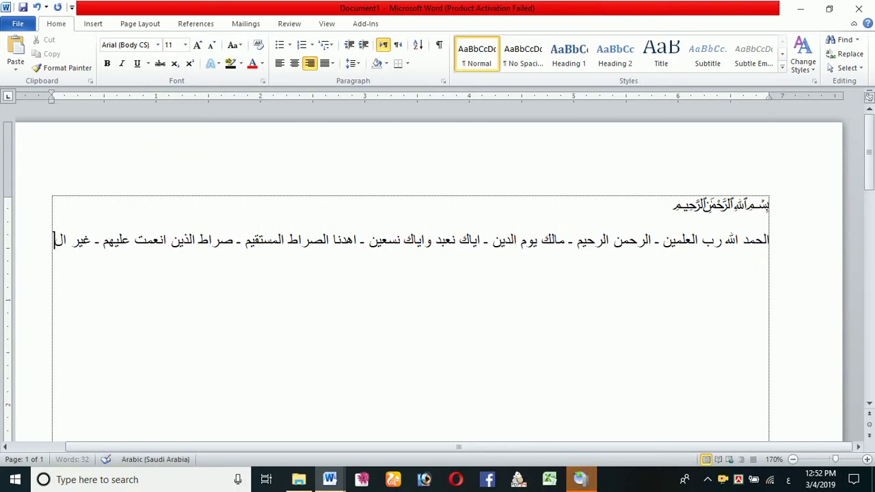
pyautogui.write('مغض')
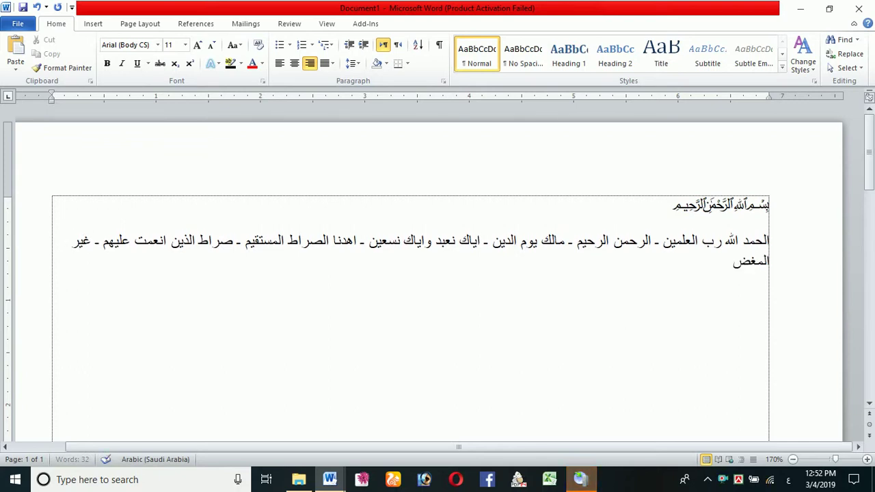
pyautogui.write('وب عل')
pyautogui.write('يهم وال')
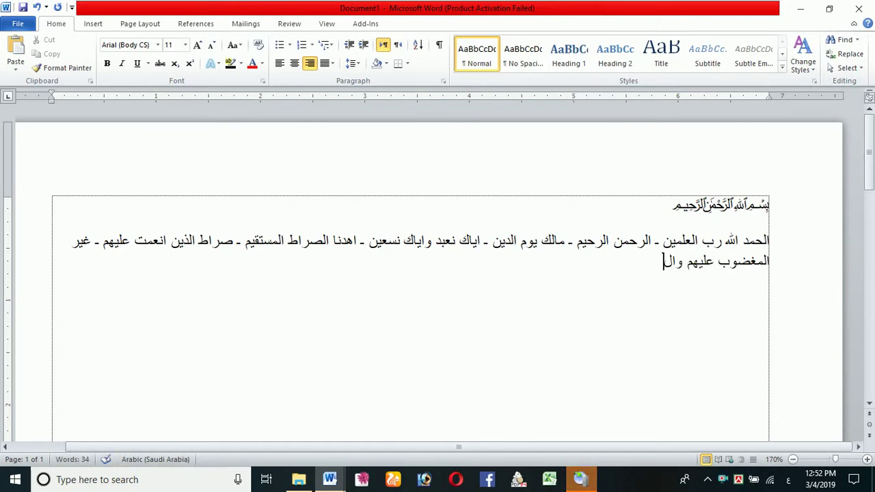
pyautogui.write('ا ال')
pyautogui.write('ضالين ـ')
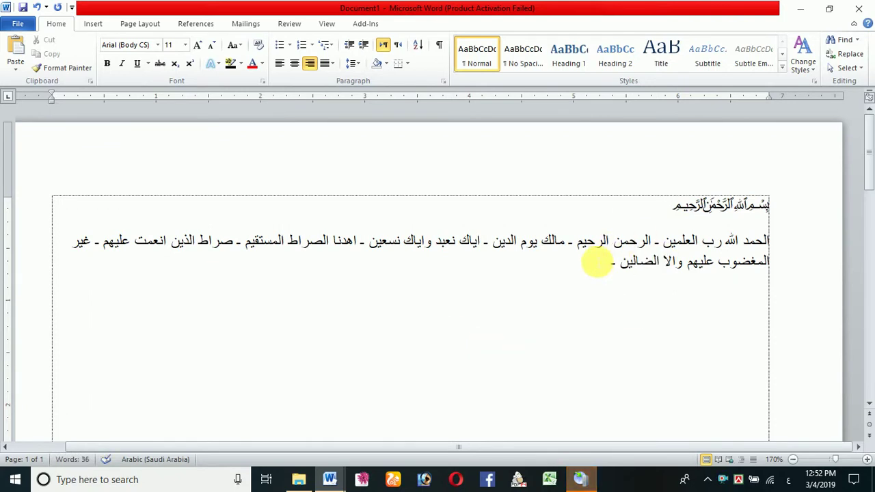
# Center all the text, then enlarge the Al-Fatiha paragraph to 27 pt with Ctrl+]
pyautogui.moveTo(602, 263); pyautogui.dragTo(759, 184)
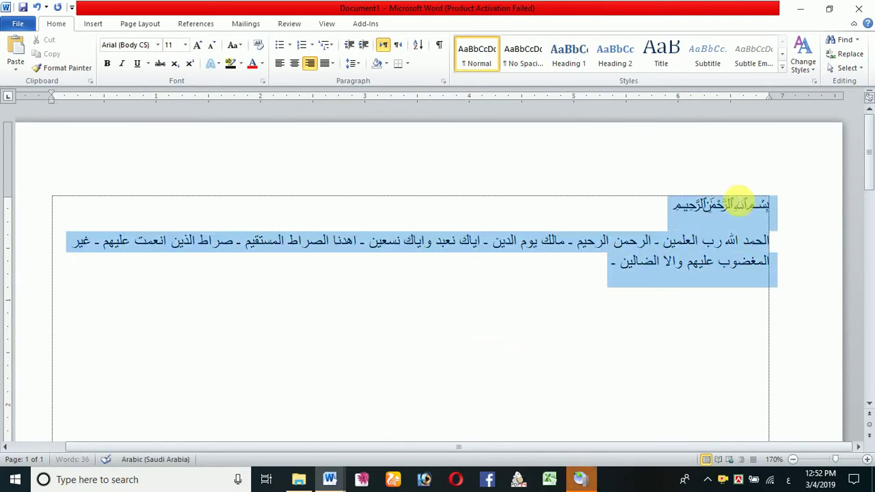
pyautogui.moveTo(597, 293); pyautogui.dragTo(772, 207)
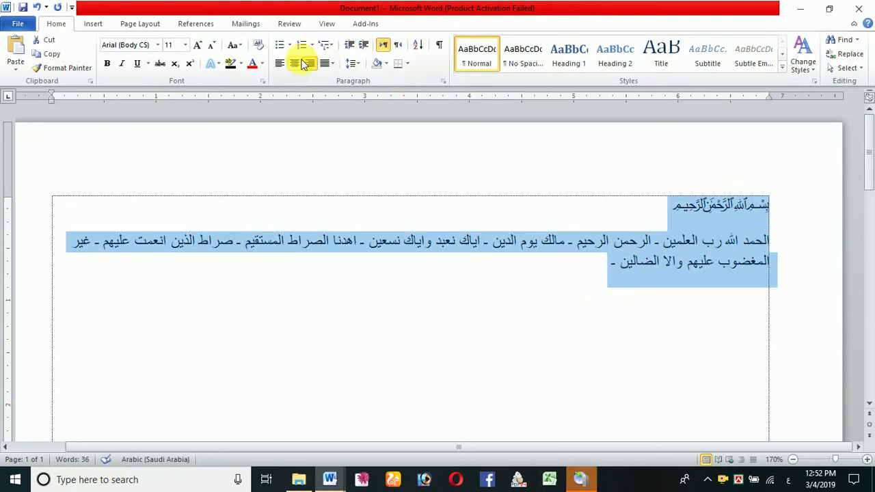
pyautogui.click(295, 63)
pyautogui.click(517, 354)
pyautogui.moveTo(322, 269); pyautogui.dragTo(768, 247)
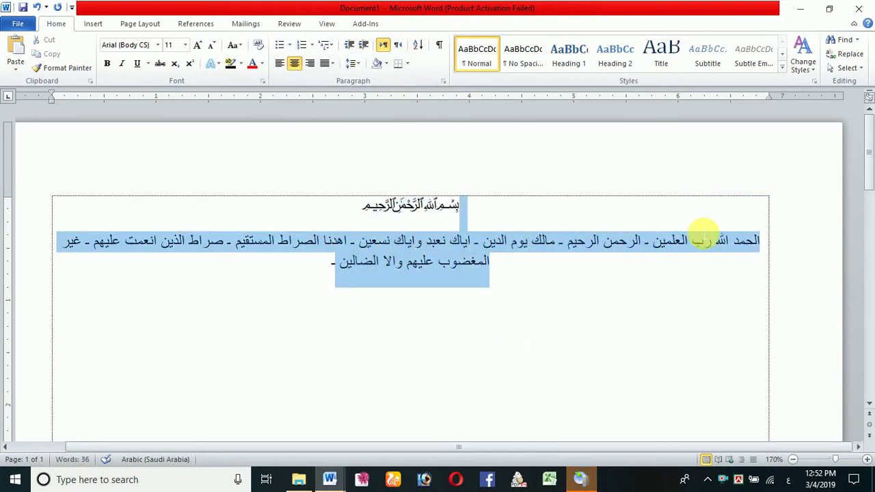
pyautogui.hotkey('ctrl', ']')
pyautogui.hotkey('ctrl', ']')
pyautogui.hotkey('ctrl', ']')
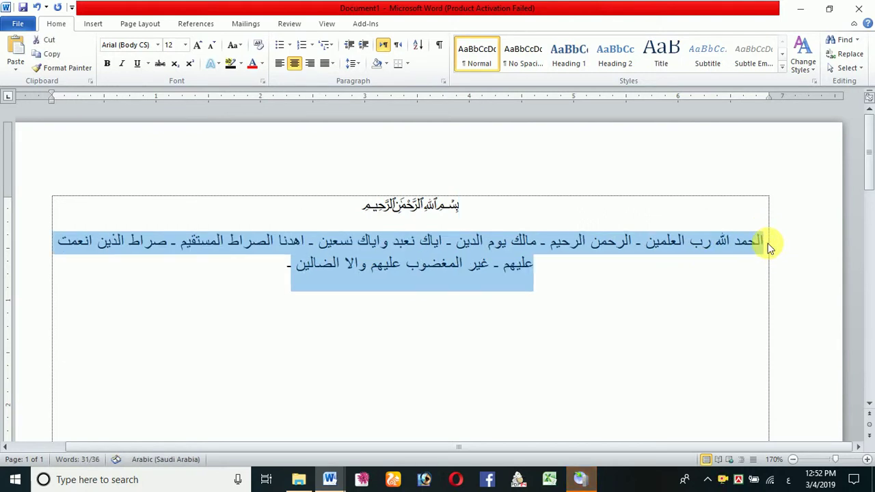
pyautogui.hotkey('ctrl', ']')
pyautogui.hotkey('ctrl', ']')
pyautogui.hotkey('ctrl', ']')
pyautogui.hotkey('ctrl', ']')
pyautogui.hotkey('ctrl', ']')
pyautogui.hotkey('ctrl', ']')
pyautogui.hotkey('ctrl', ']')
pyautogui.hotkey('ctrl', ']')
pyautogui.hotkey('ctrl', ']')
pyautogui.hotkey('ctrl', ']')
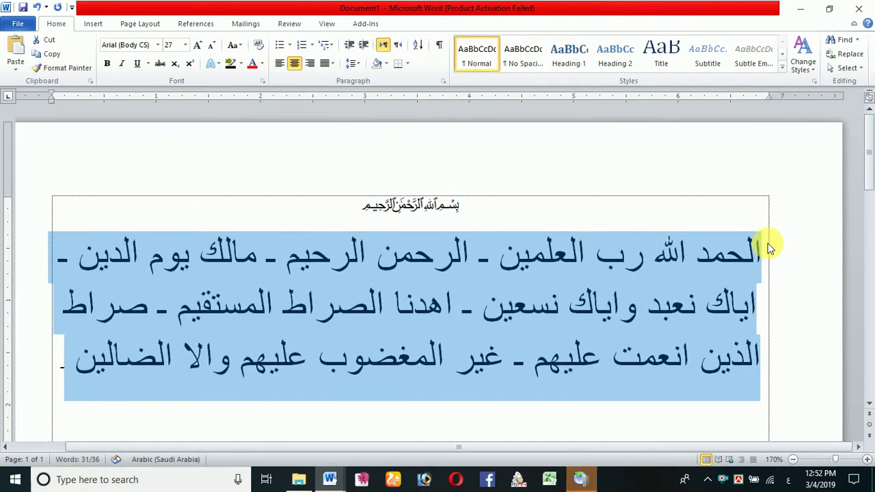
pyautogui.click(708, 287)
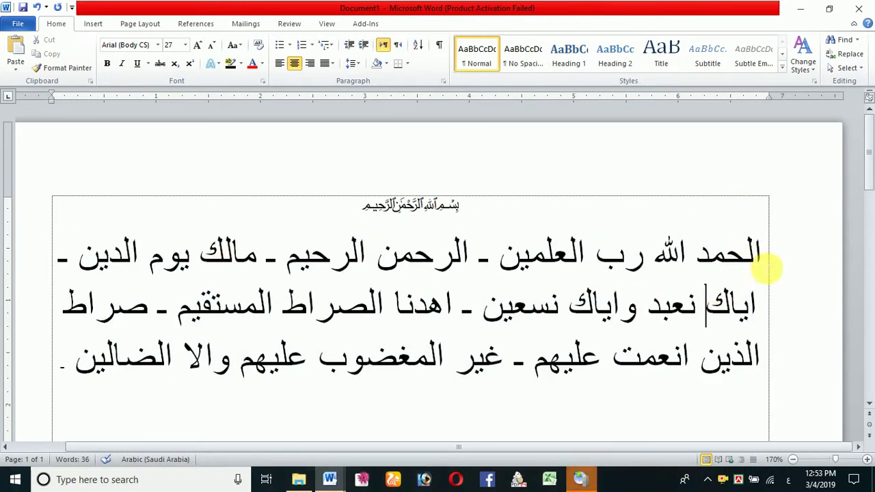
# Insert fatha, sukun and damma marks into الحمد so it reads اَلْحَمْدُ
pyautogui.click(773, 265)
pyautogui.press('End')
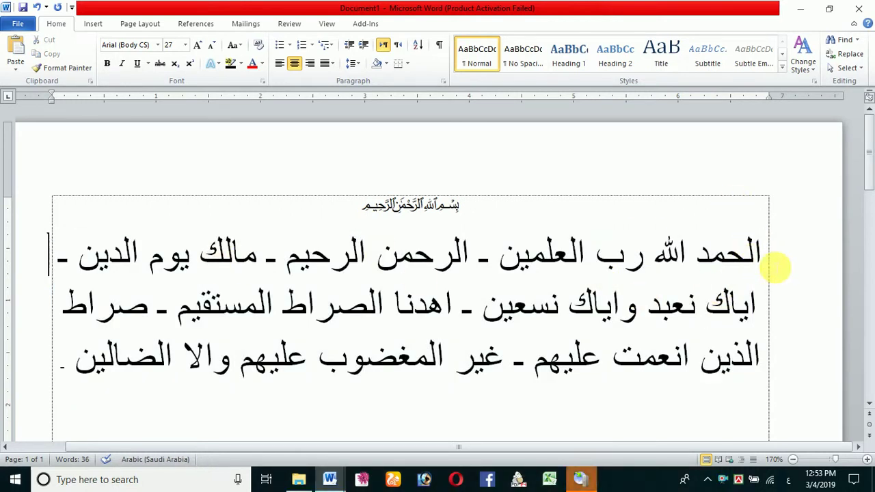
pyautogui.click(764, 262)
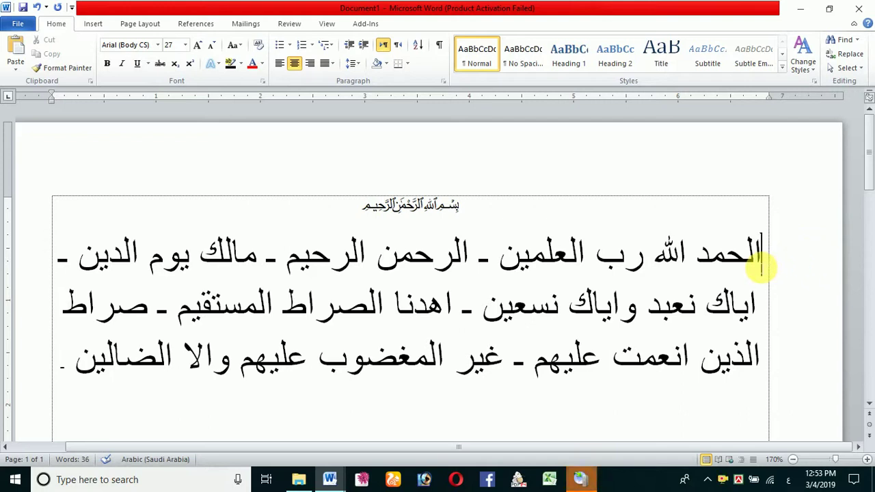
pyautogui.click(756, 254)
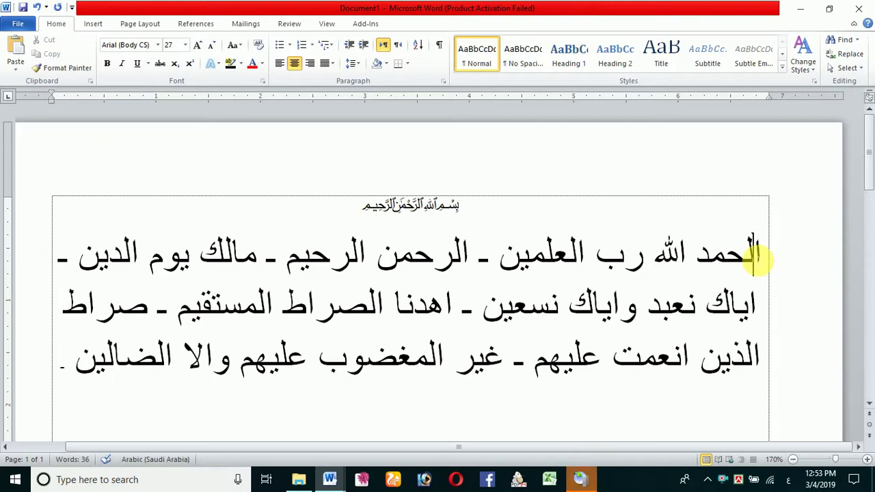
pyautogui.write('َ')
pyautogui.click(745, 255)
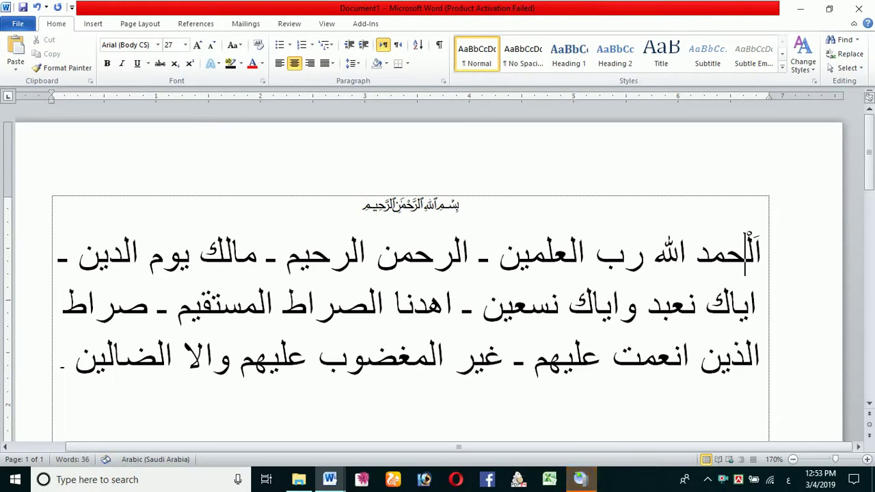
pyautogui.write('ْحَ')
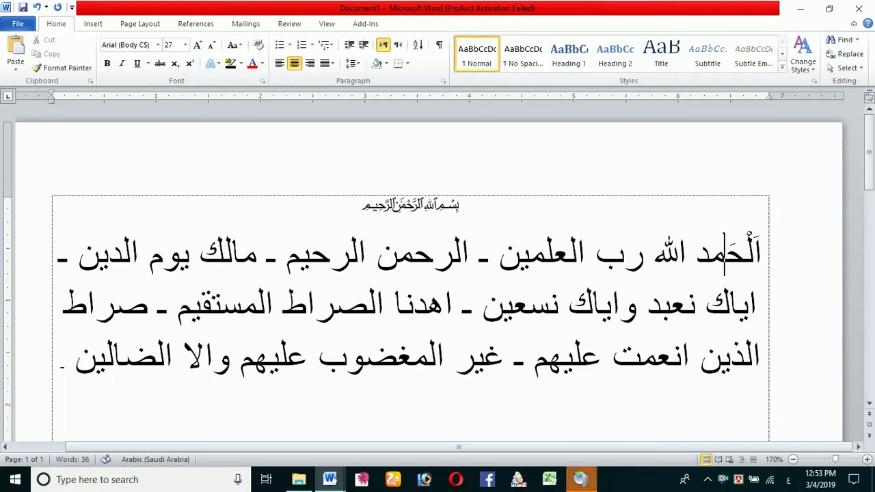
pyautogui.click(709, 255)
pyautogui.write('ْد')
pyautogui.write('ُ')
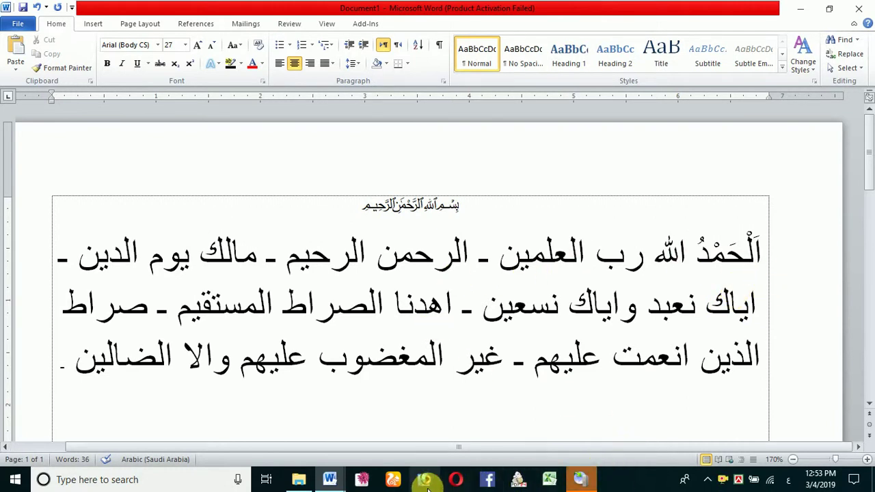
# Minimize the Al-Fatiha Word document and the sit folder window, then refresh the desktop three times
pyautogui.click(798, 10)
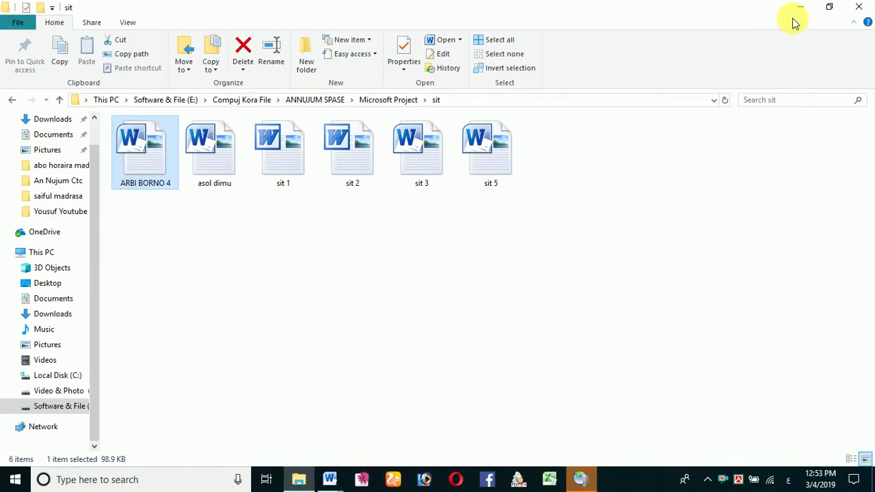
pyautogui.click(799, 7)
pyautogui.rightClick(520, 166)
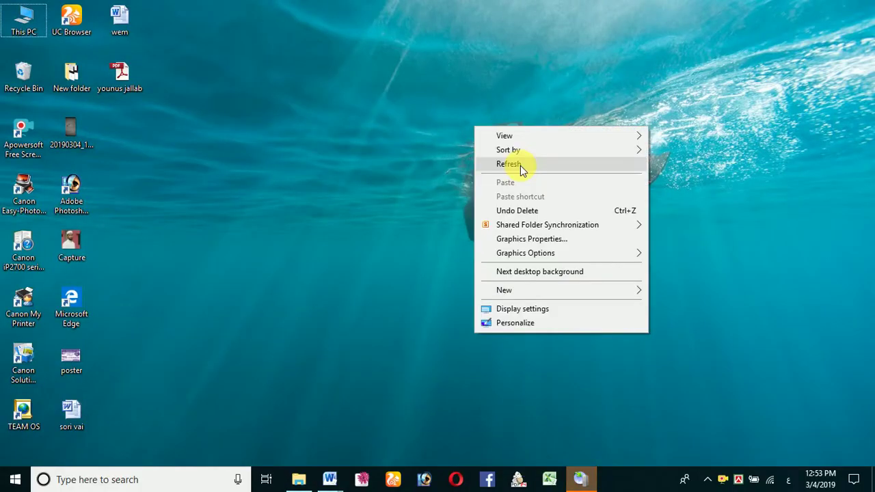
pyautogui.click(520, 168)
pyautogui.rightClick(341, 132)
pyautogui.click(395, 171)
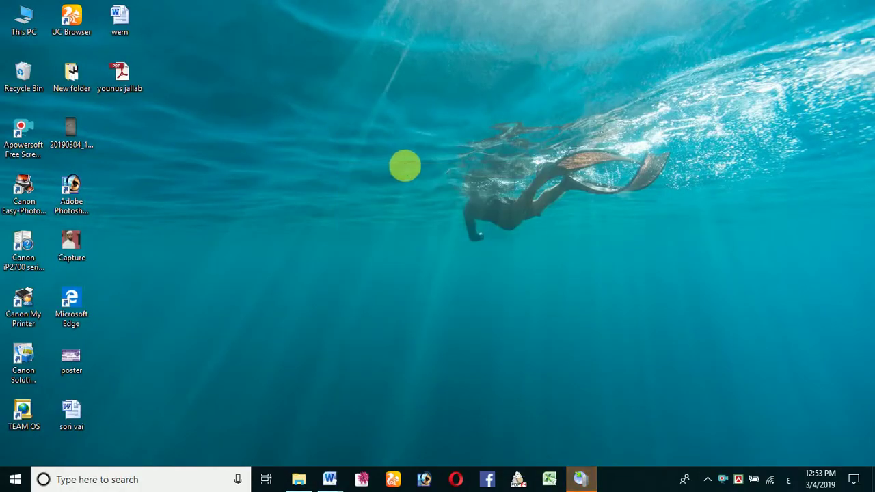
pyautogui.rightClick(395, 167)
pyautogui.click(416, 205)
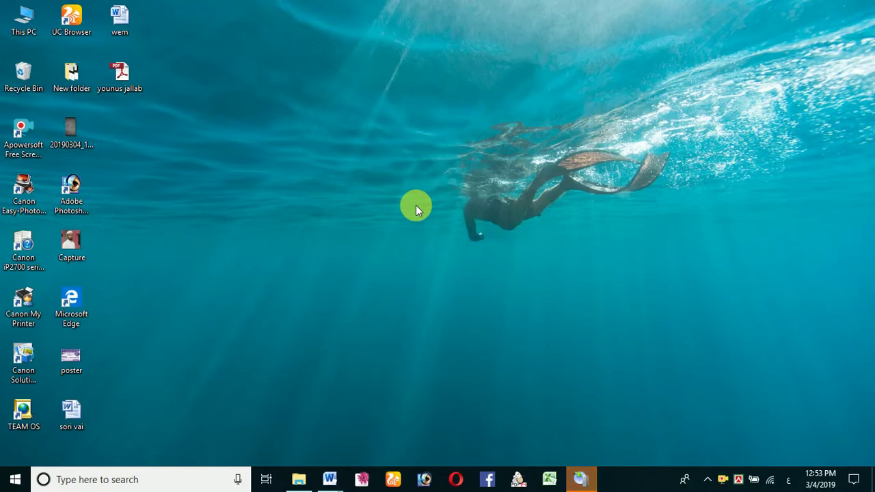